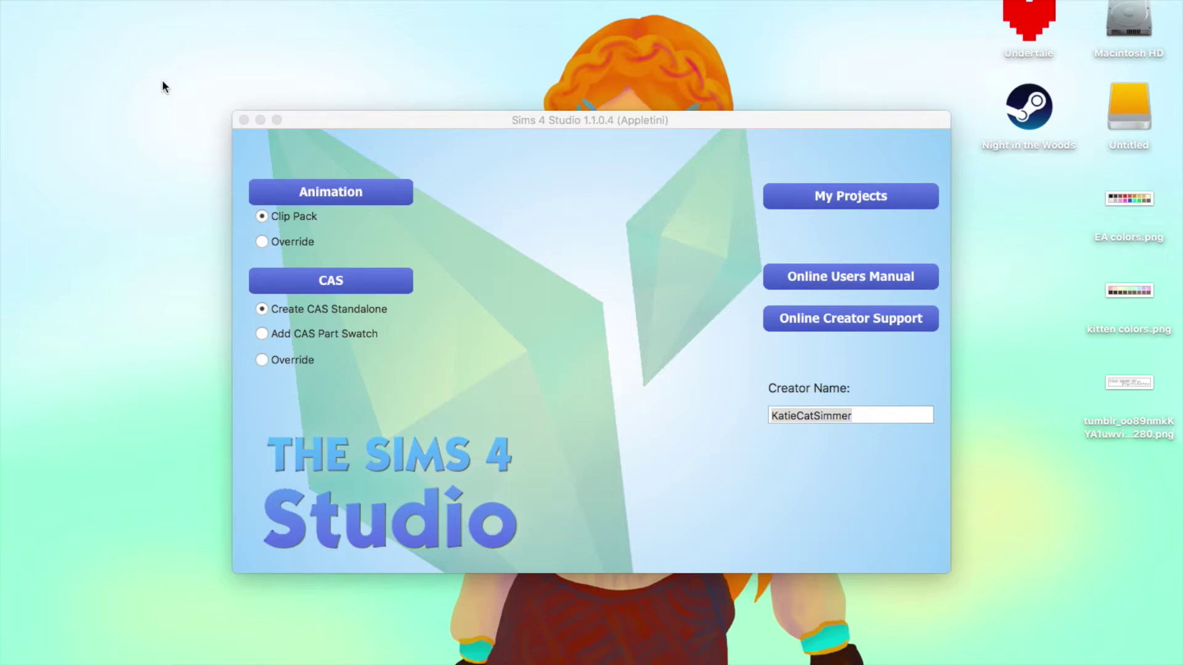
# Start a standalone CAS project and filter the catalog to Female, type Hair and pack SP09_VintageGlamour
pyautogui.click(503, 231)
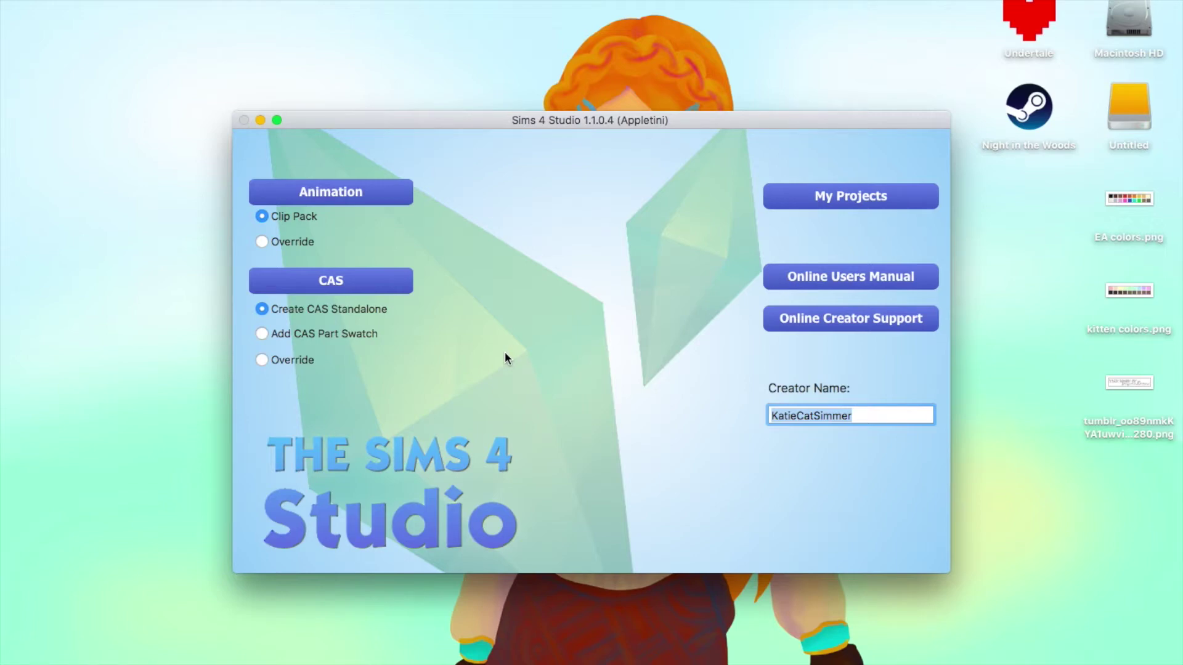
pyautogui.click(384, 282)
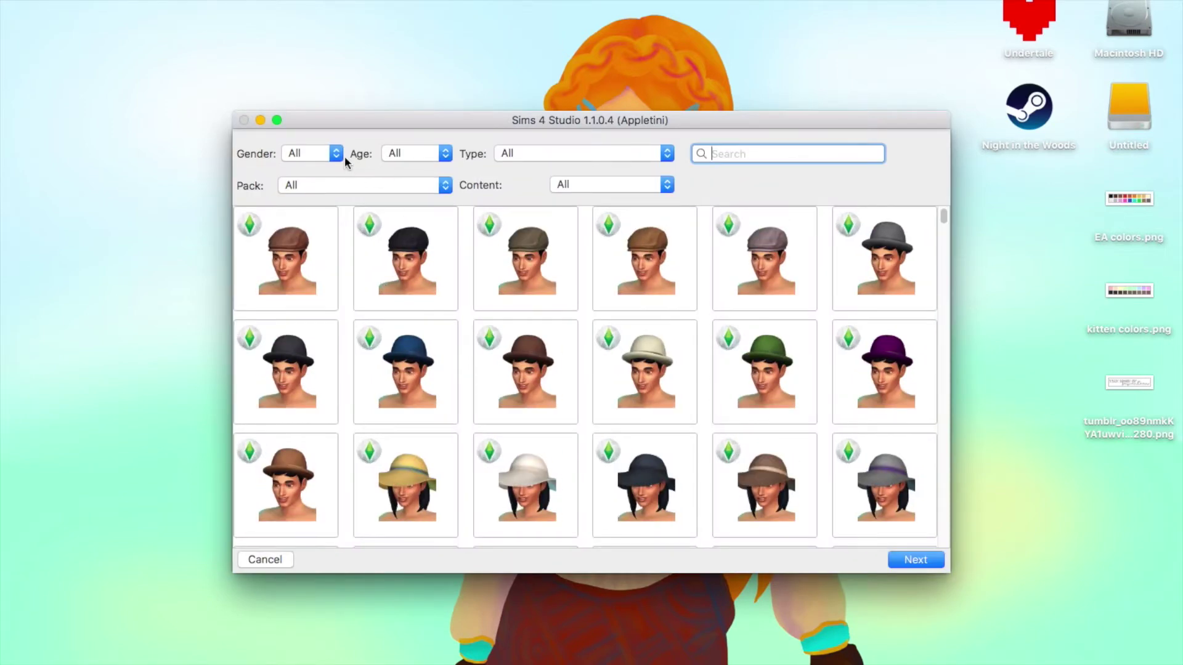
pyautogui.click(327, 149)
pyautogui.click(309, 166)
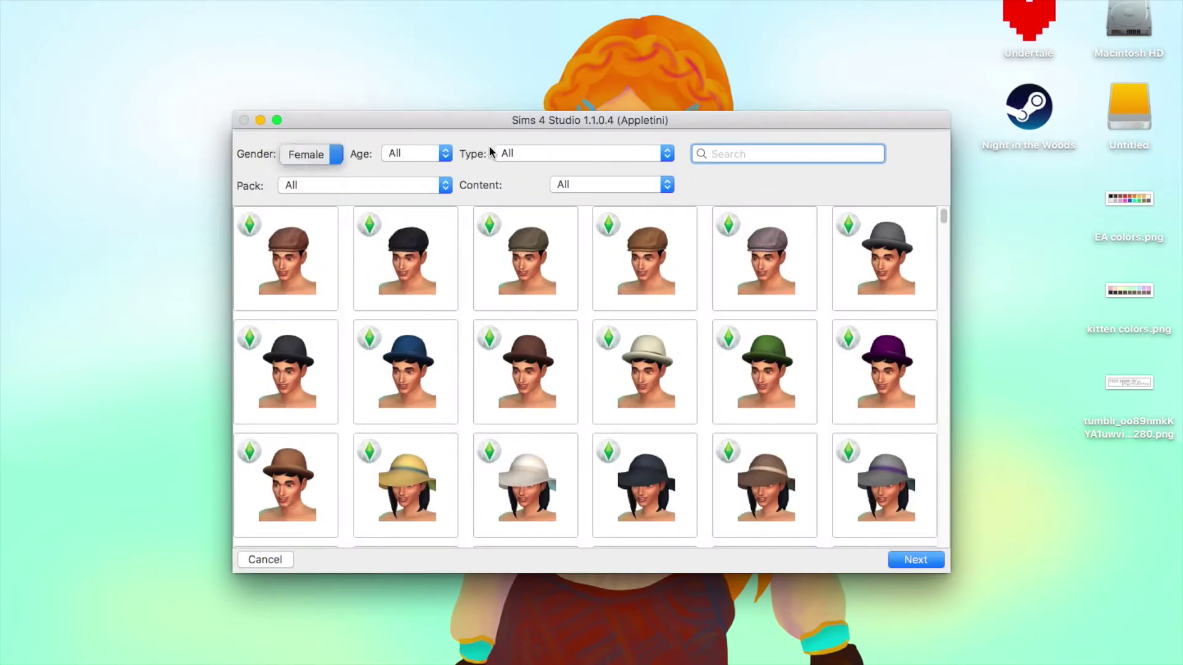
pyautogui.click(522, 152)
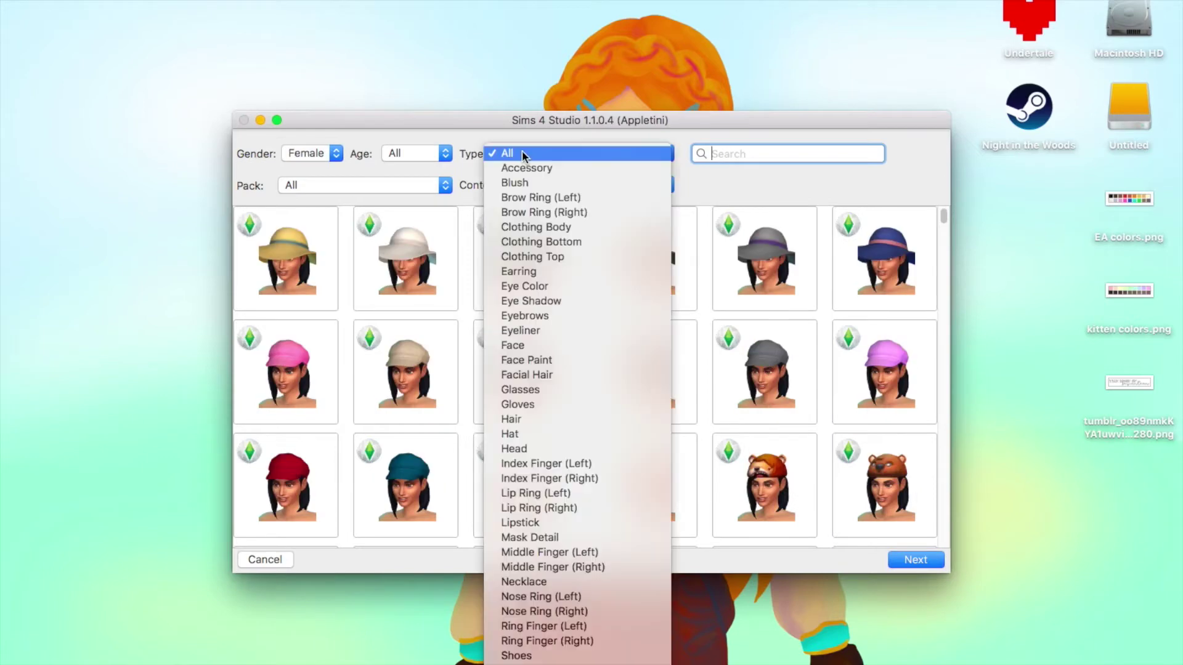
pyautogui.click(526, 420)
pyautogui.click(408, 184)
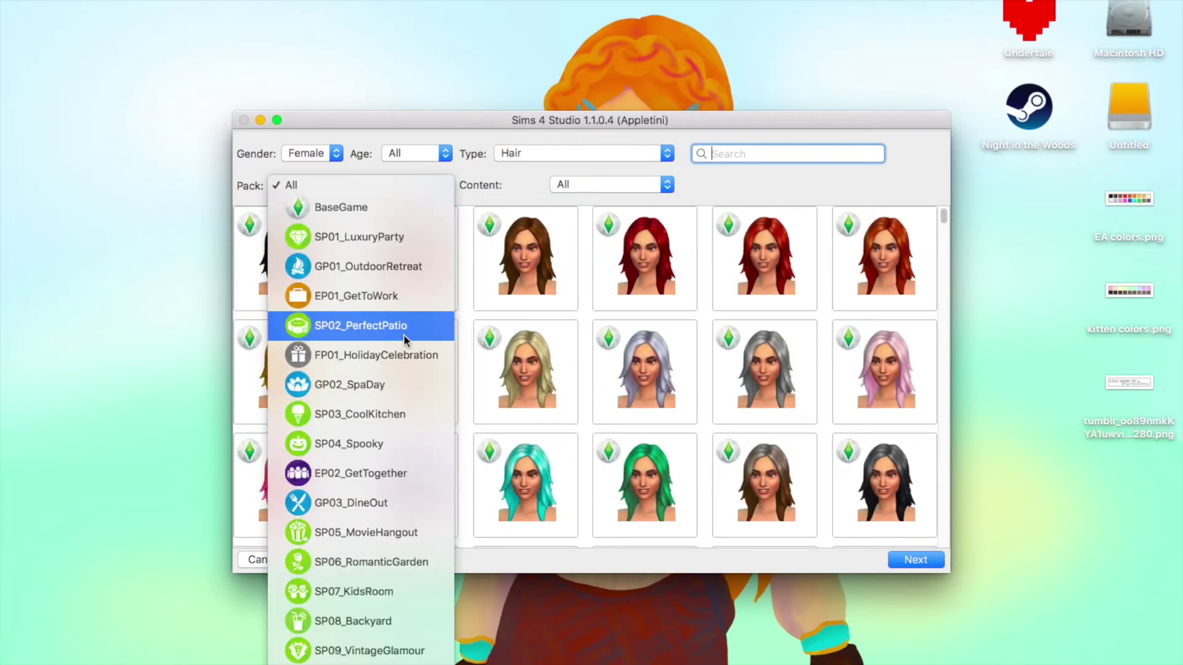
pyautogui.click(356, 651)
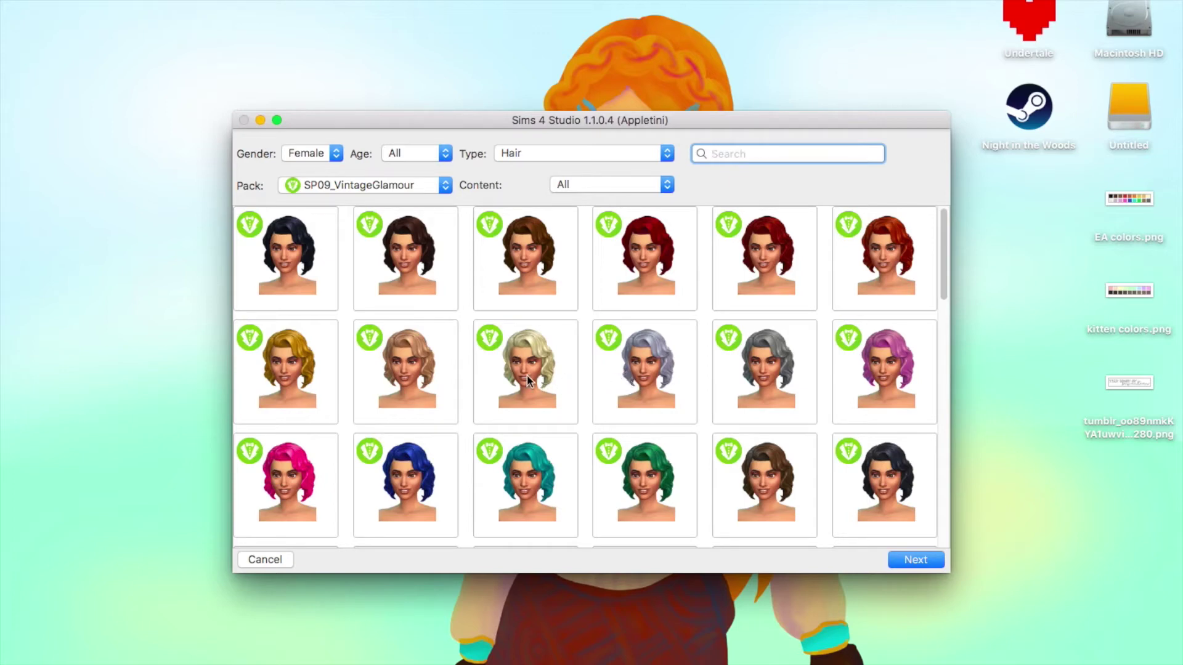
# Choose the pale blond wavy bob as the base item and save the package to the Desktop as "blond bob"
pyautogui.moveTo(526, 375)
pyautogui.click(524, 377)
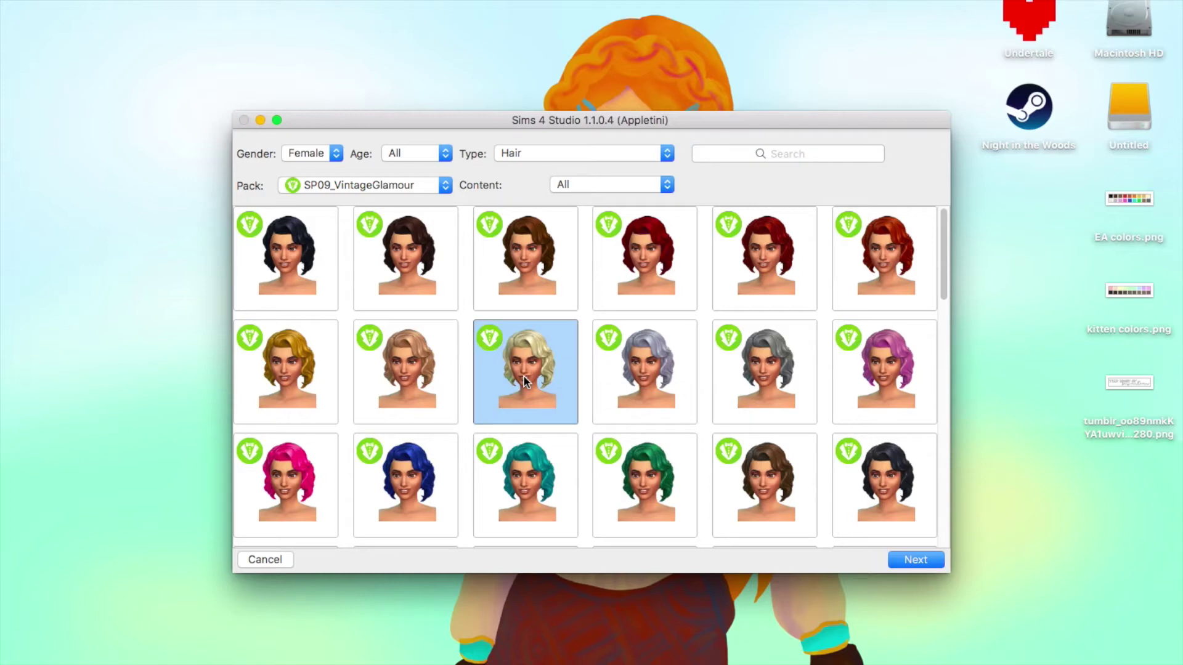
pyautogui.click(919, 560)
pyautogui.write('bl')
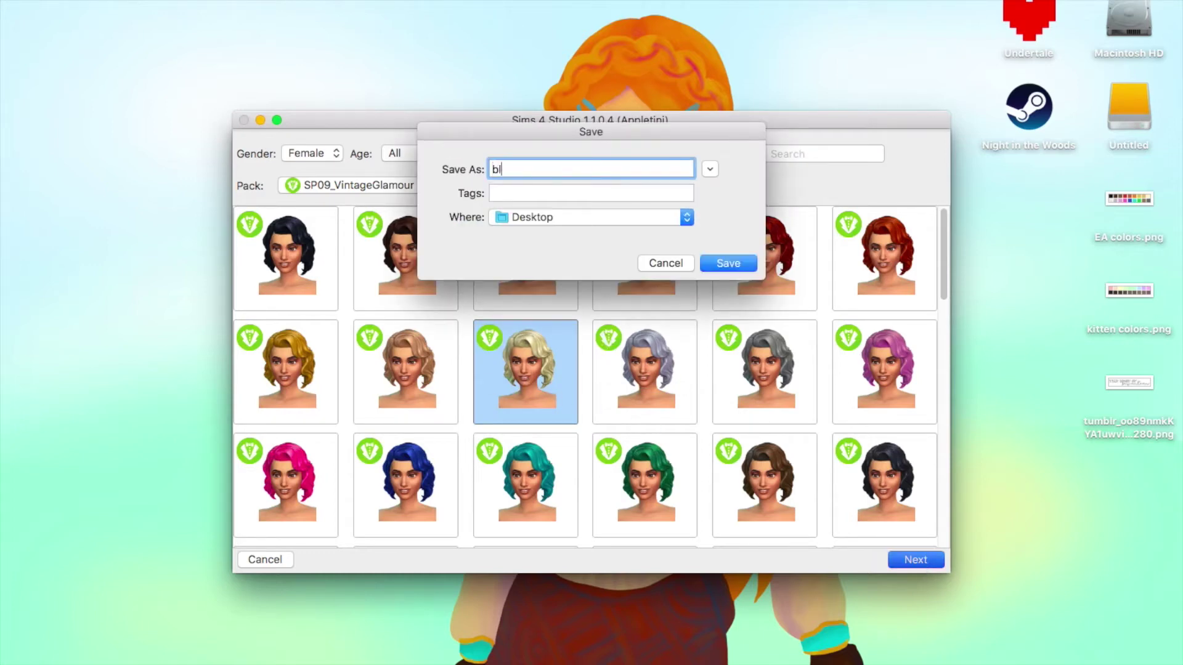
pyautogui.write('ond bob')
pyautogui.press('Return')
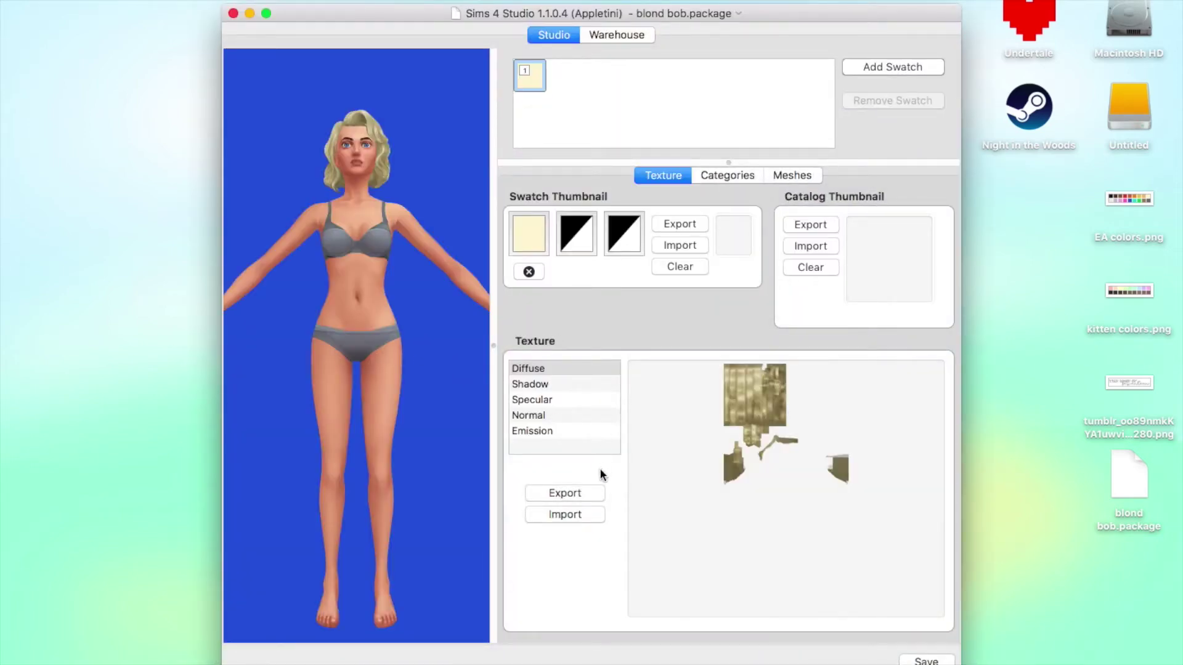
# Export the hair's Diffuse texture to the Desktop as "blond bob"
pyautogui.click(584, 492)
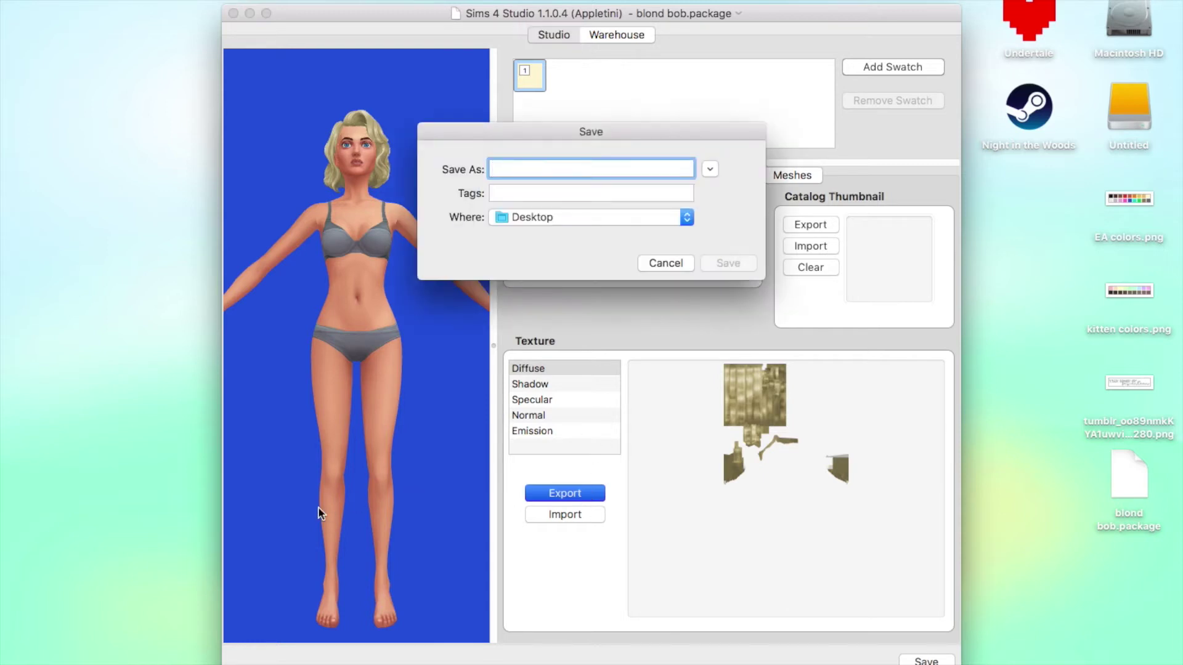
pyautogui.write('blond ')
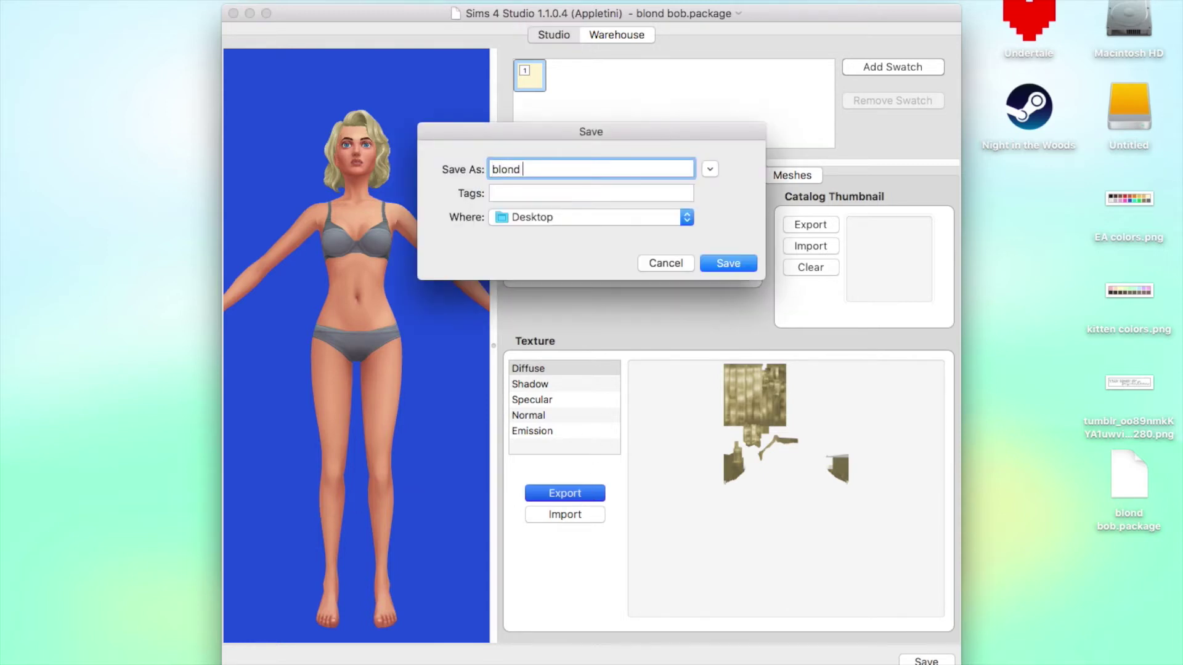
pyautogui.write('bob')
pyautogui.press('Return')
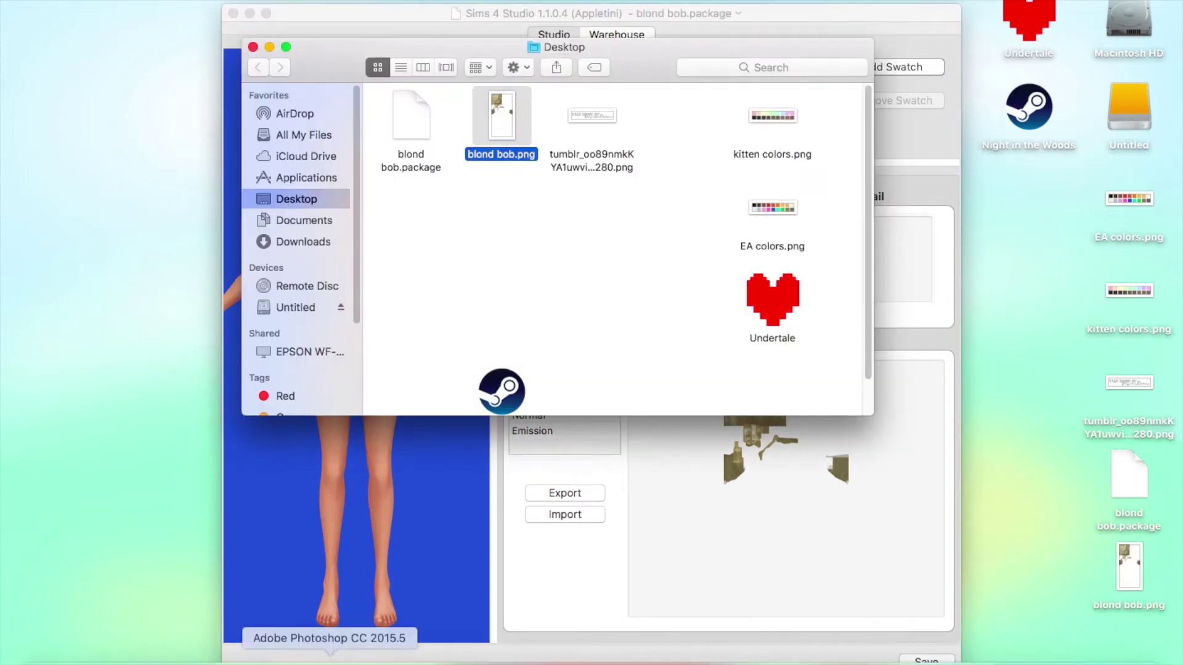
# Switch to Photoshop and open blond bob.png from the Desktop
pyautogui.click(330, 658)
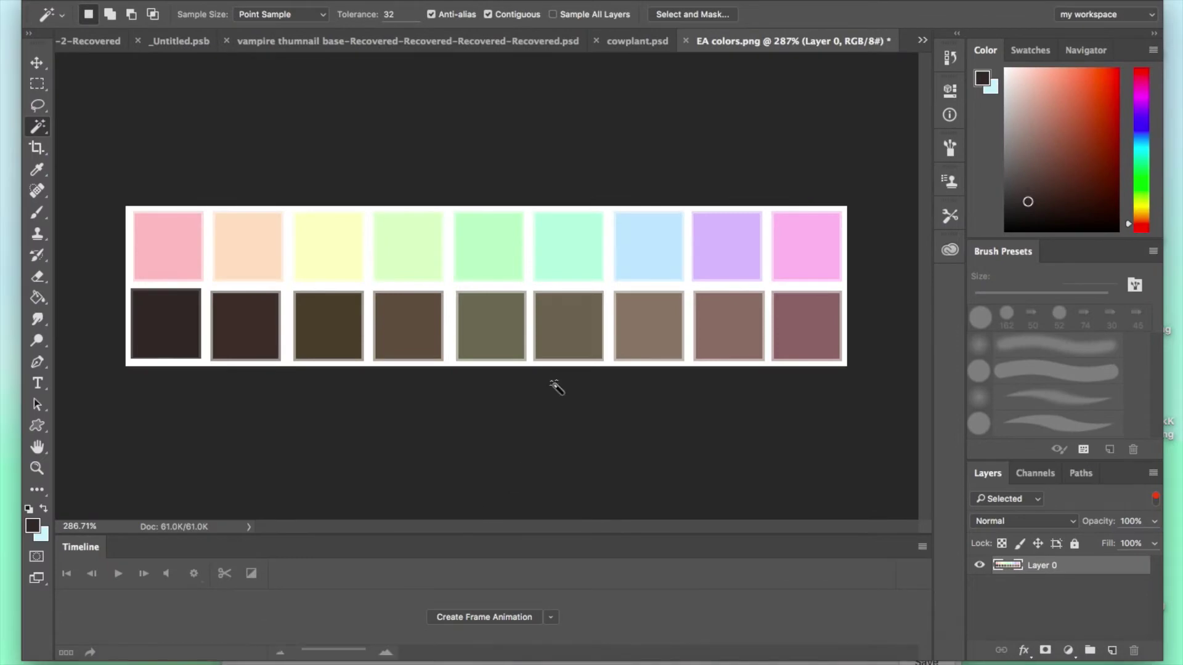
pyautogui.click(139, 1)
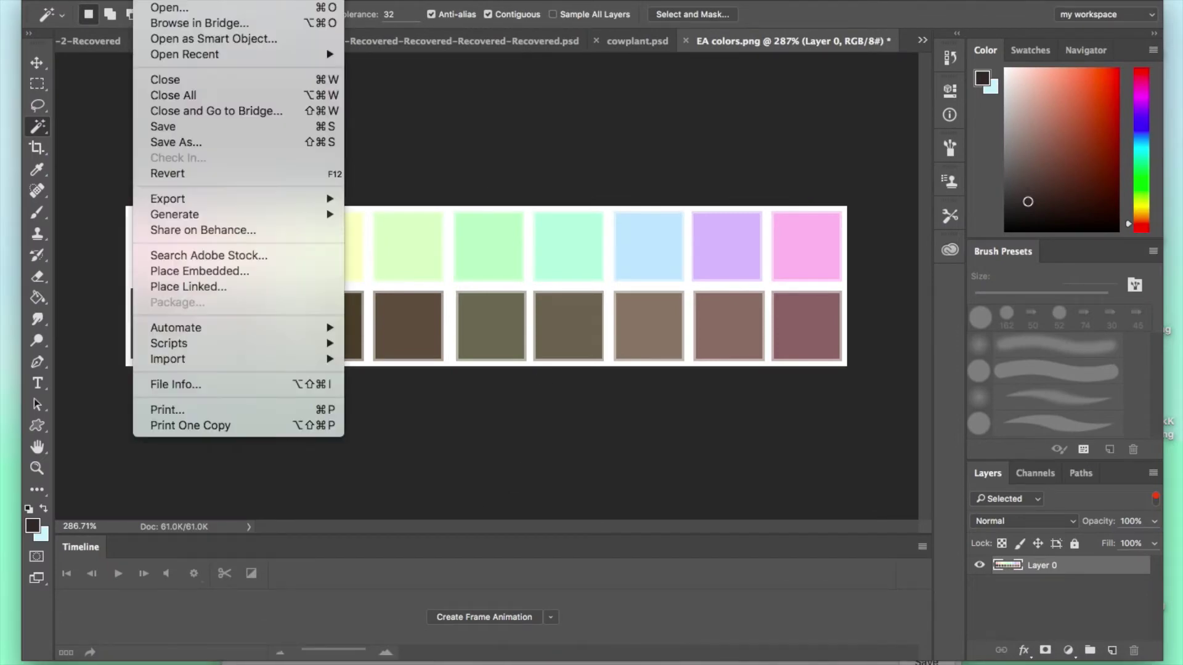
pyautogui.click(162, 8)
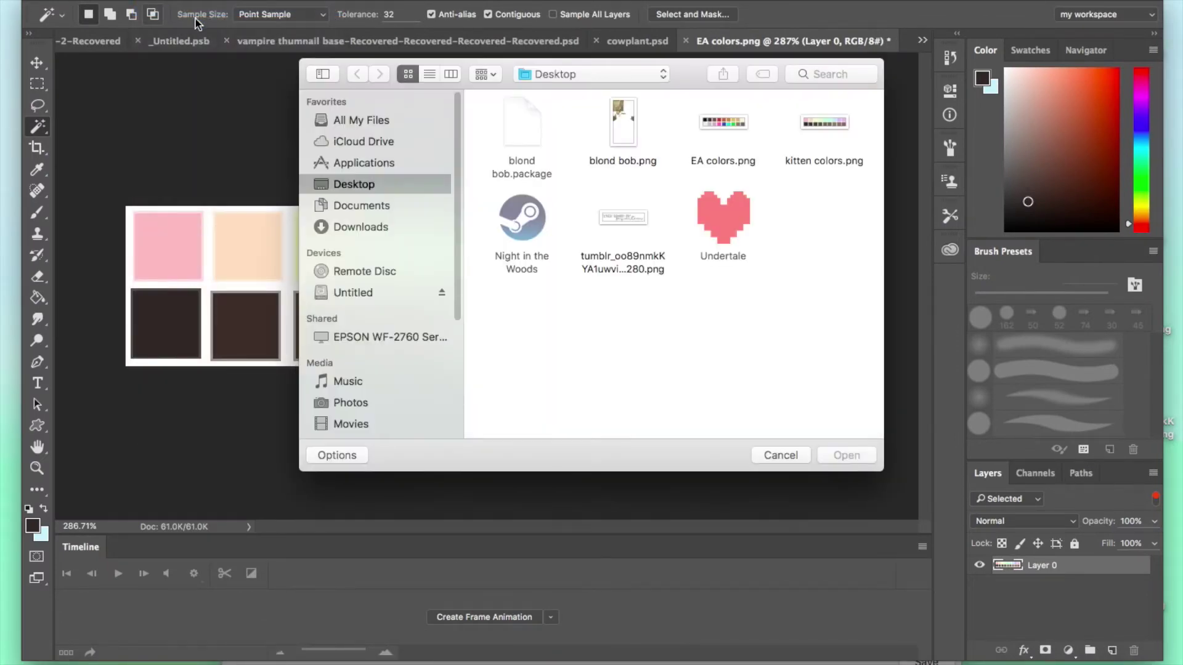
pyautogui.click(628, 137)
pyautogui.doubleClick(628, 137)
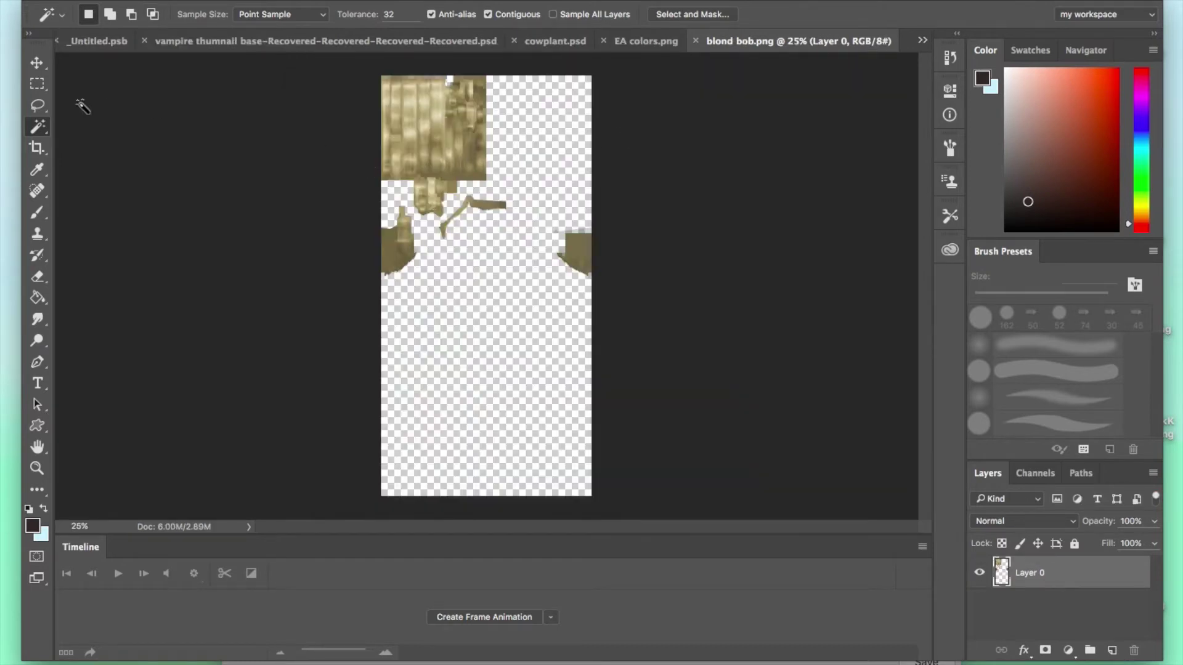
# Select all the hair texture pieces with the Quick Selection Tool and add a new layer above them
pyautogui.rightClick(46, 129)
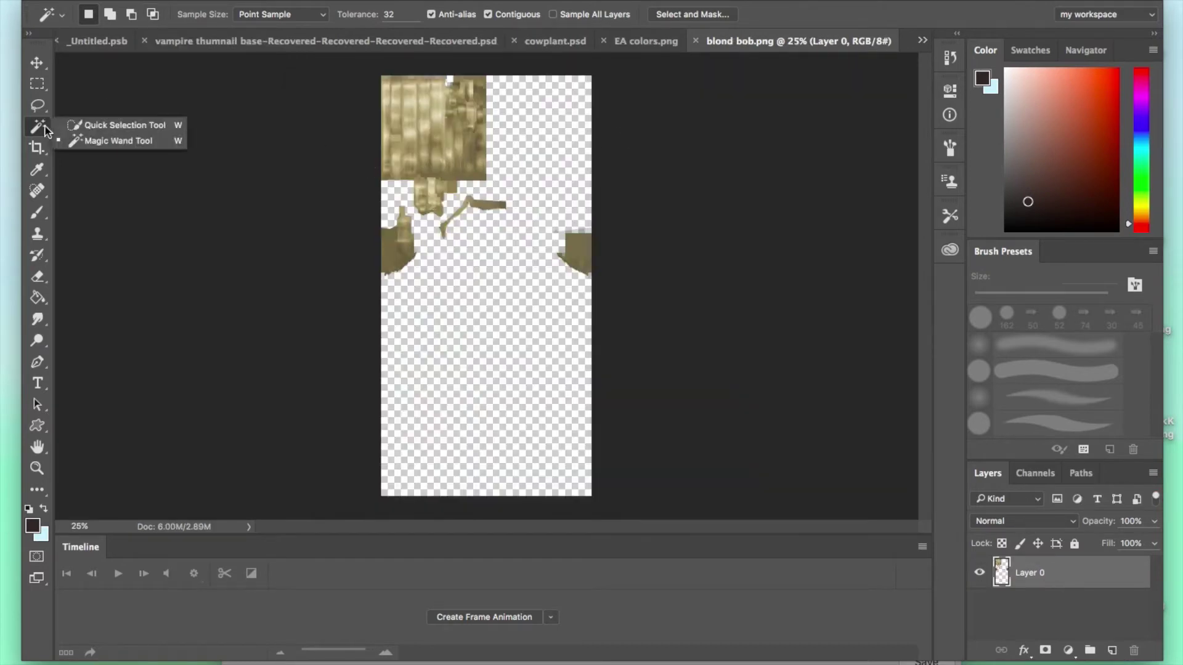
pyautogui.click(107, 126)
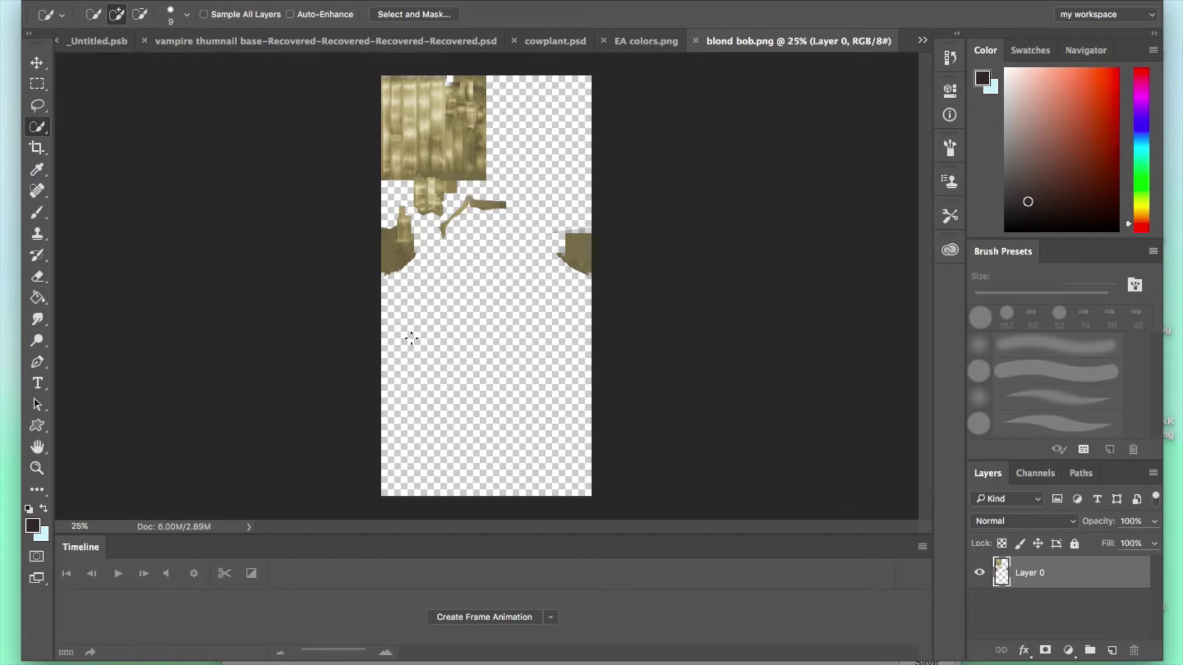
pyautogui.click(39, 128)
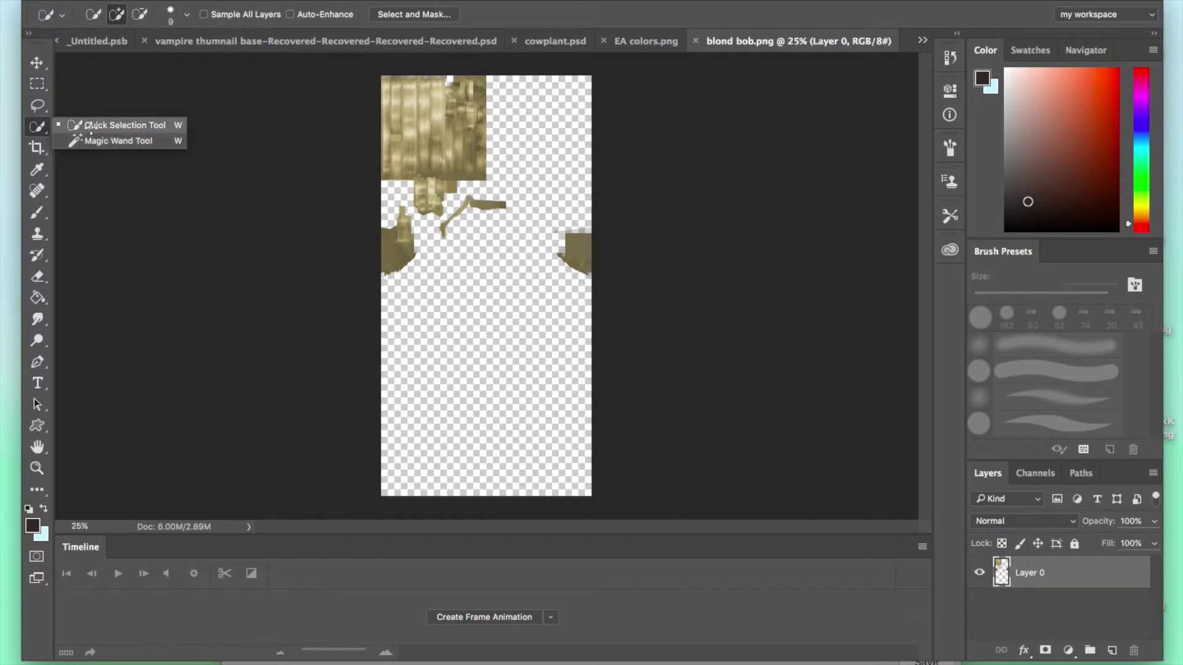
pyautogui.click(99, 124)
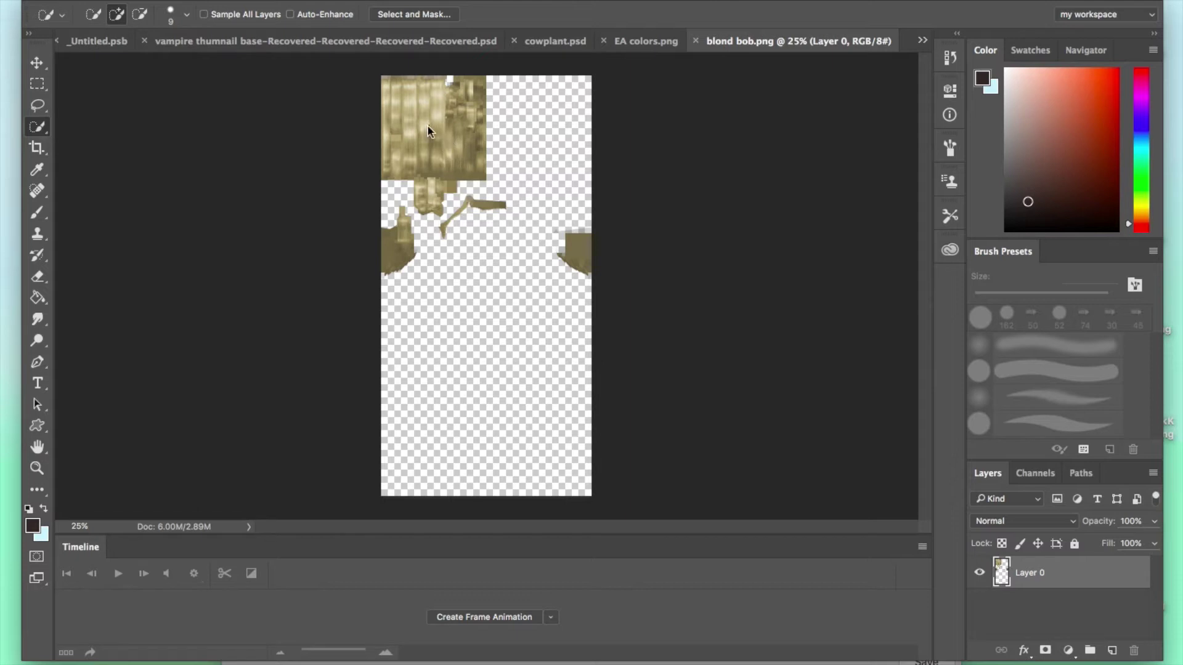
pyautogui.moveTo(429, 139); pyautogui.dragTo(447, 161)
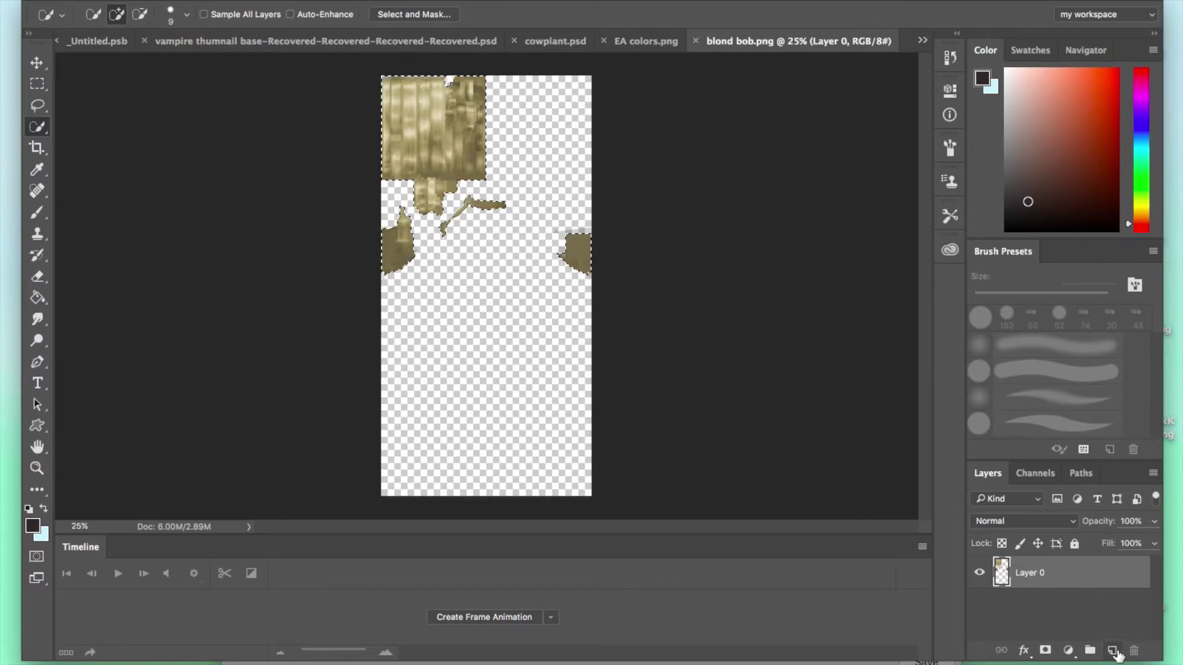
pyautogui.click(1111, 651)
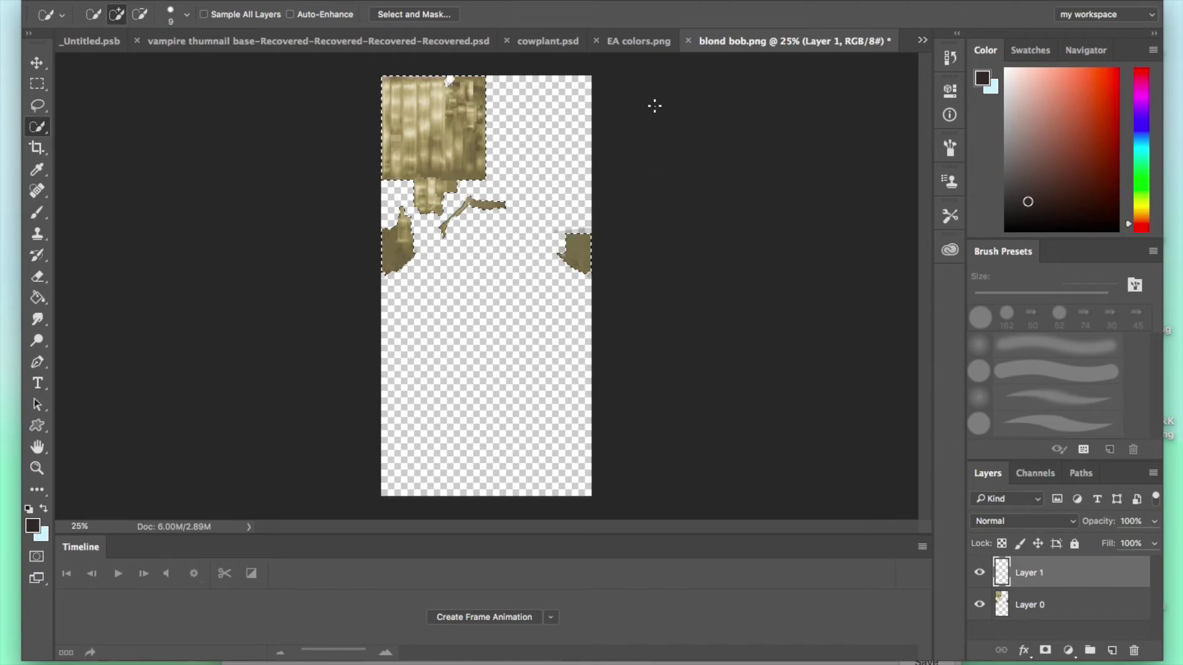
# Sample the pastel pink swatch in EA colors.png as the foreground color and return to the blond bob.png document
pyautogui.click(634, 42)
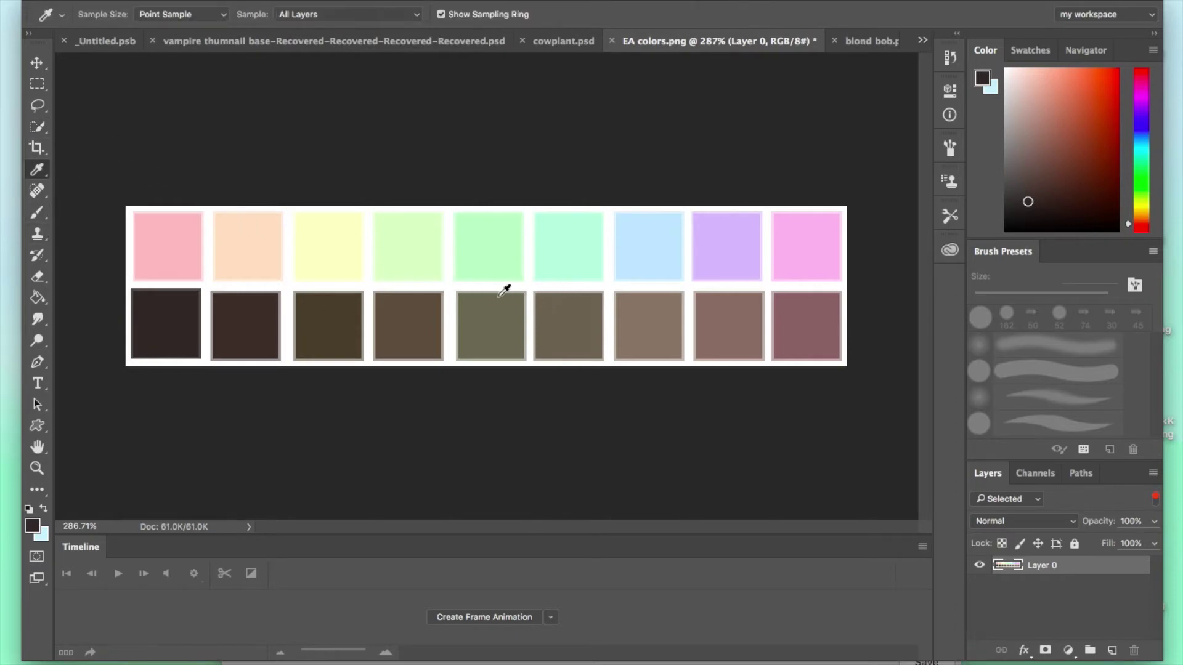
pyautogui.click(179, 245)
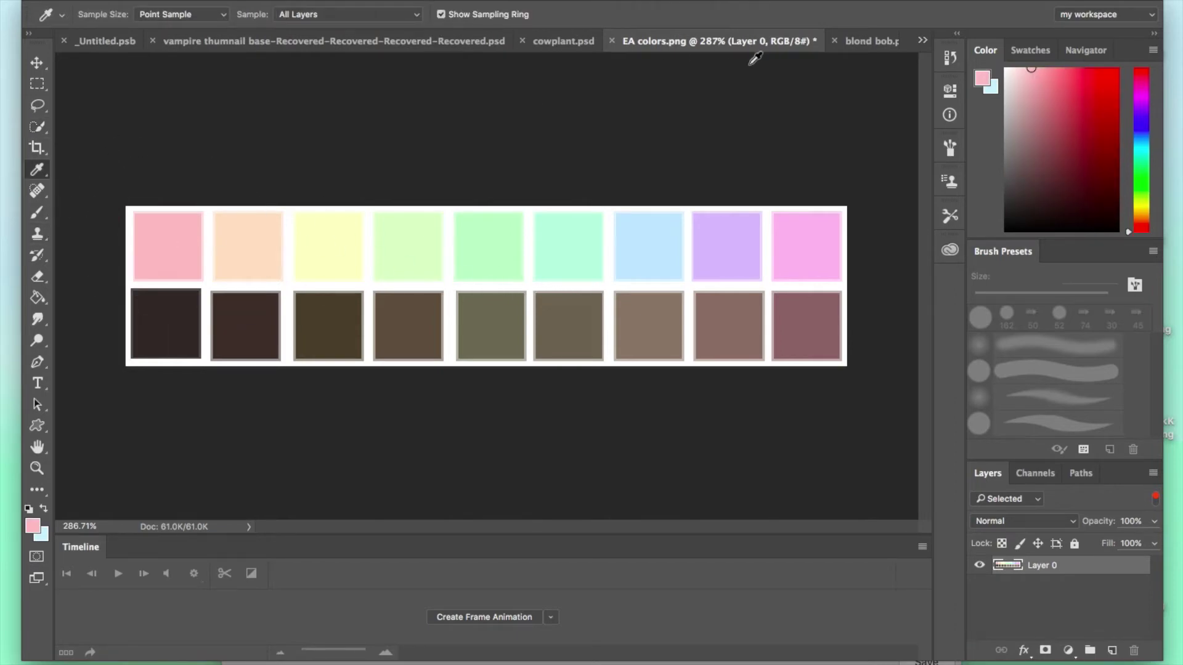
pyautogui.click(868, 41)
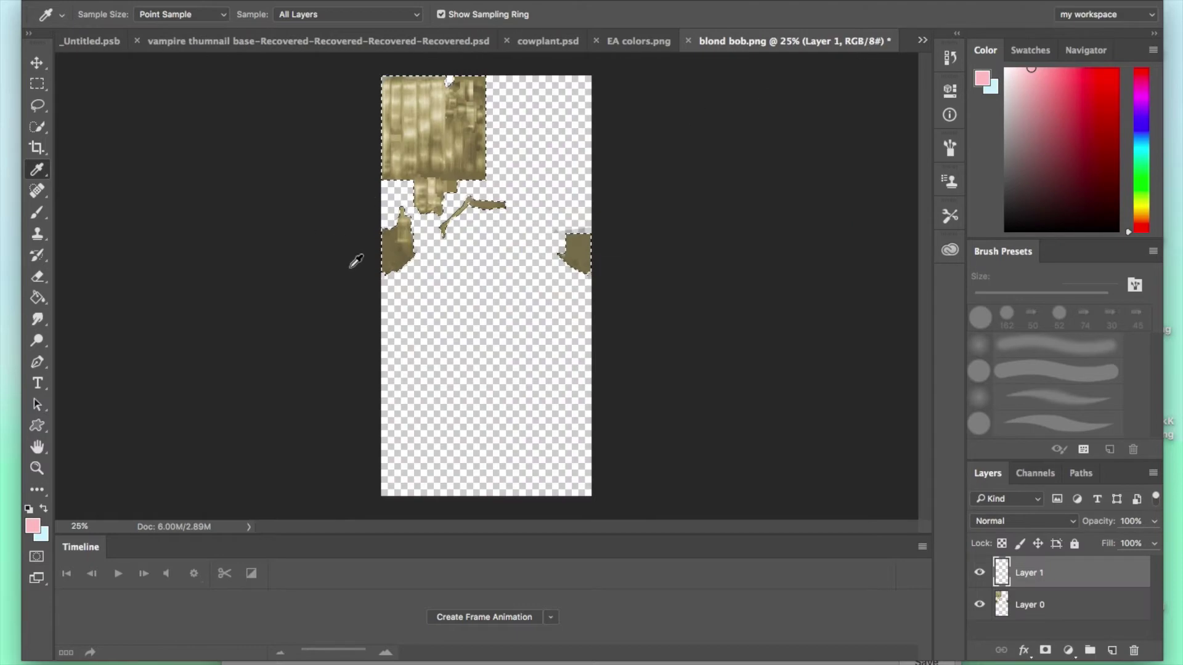
# Fill the selected hair pieces with the pink on the new layer and set that layer's opacity to 40%
pyautogui.click(40, 299)
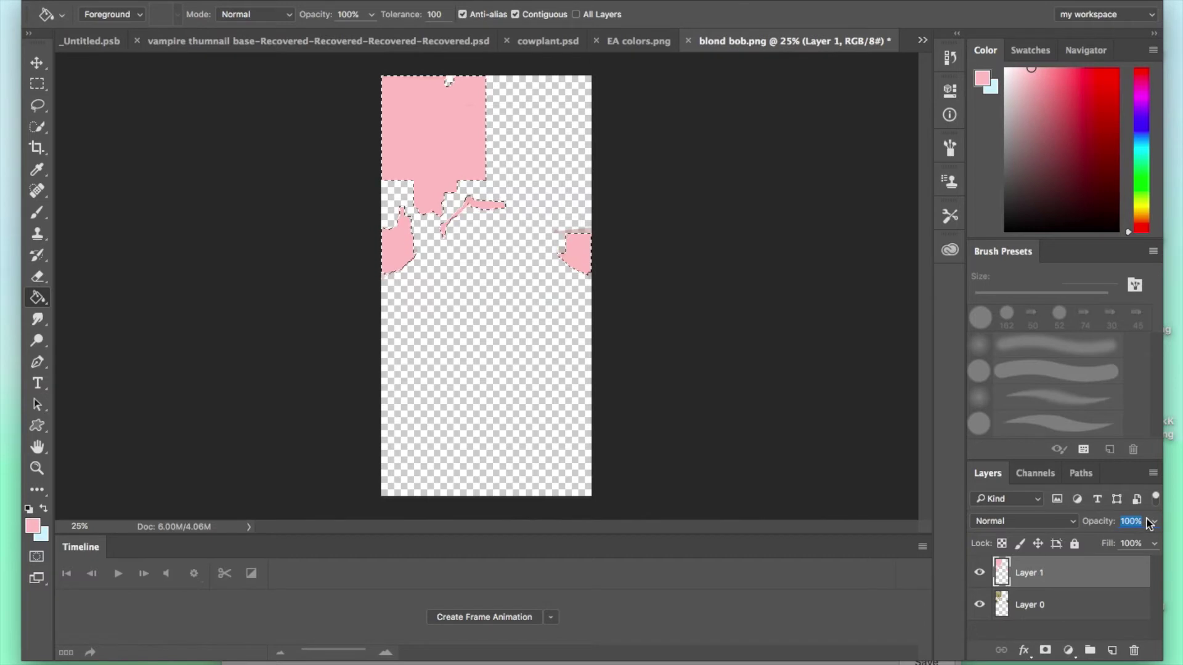
pyautogui.press('BackSpace')
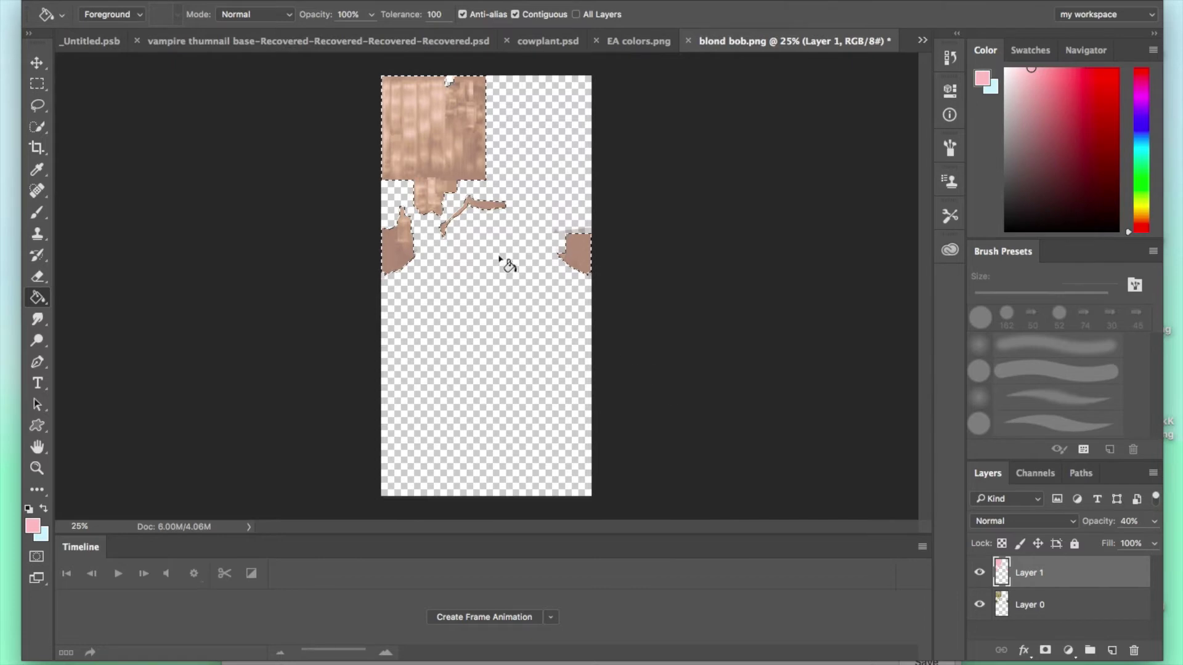
# Save a PNG copy of the recolored texture to the Desktop as "pink bob" with the default PNG options, and minimize the Photoshop window
pyautogui.click(151, 0)
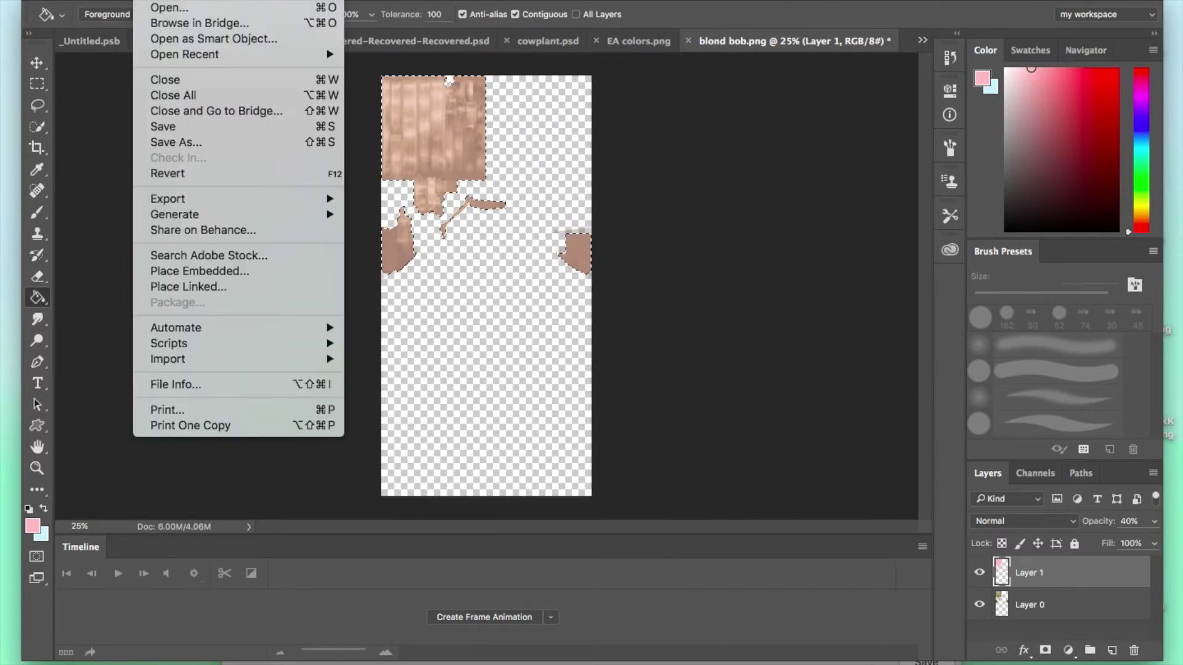
pyautogui.click(178, 143)
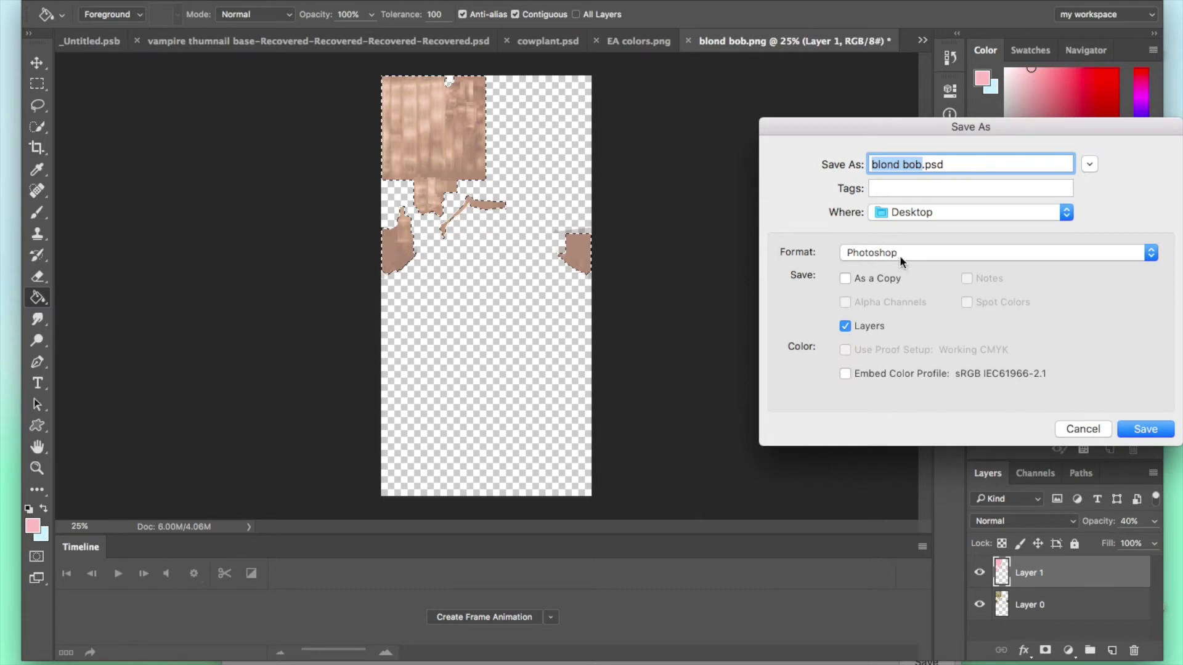
pyautogui.click(901, 259)
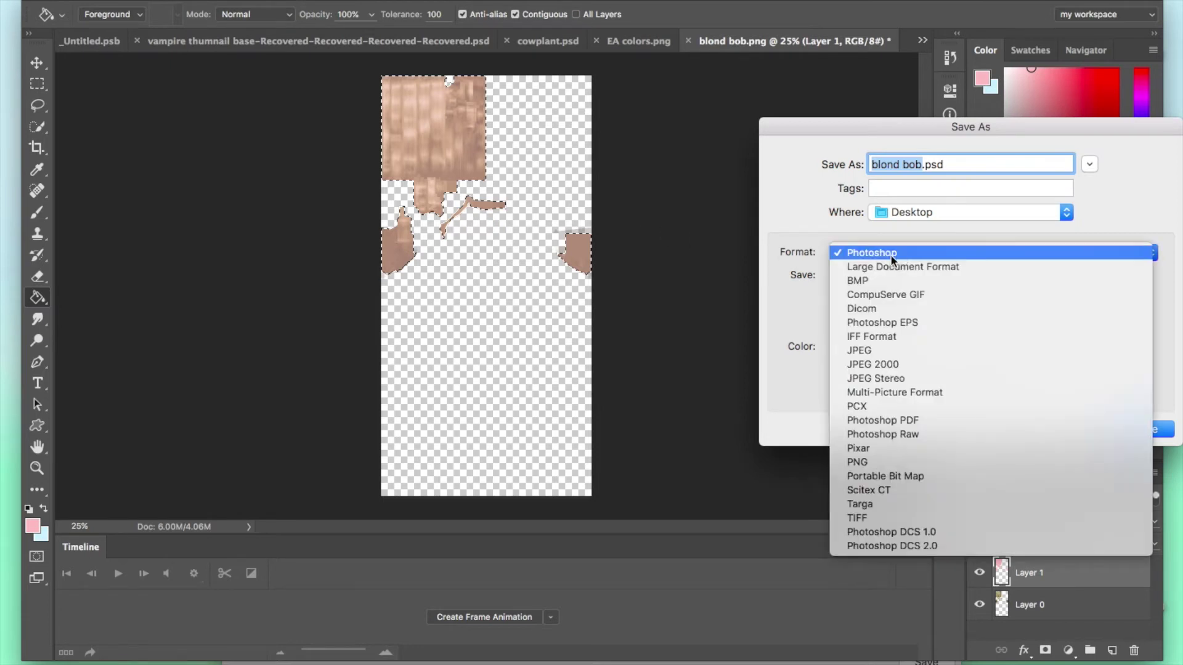
pyautogui.click(887, 462)
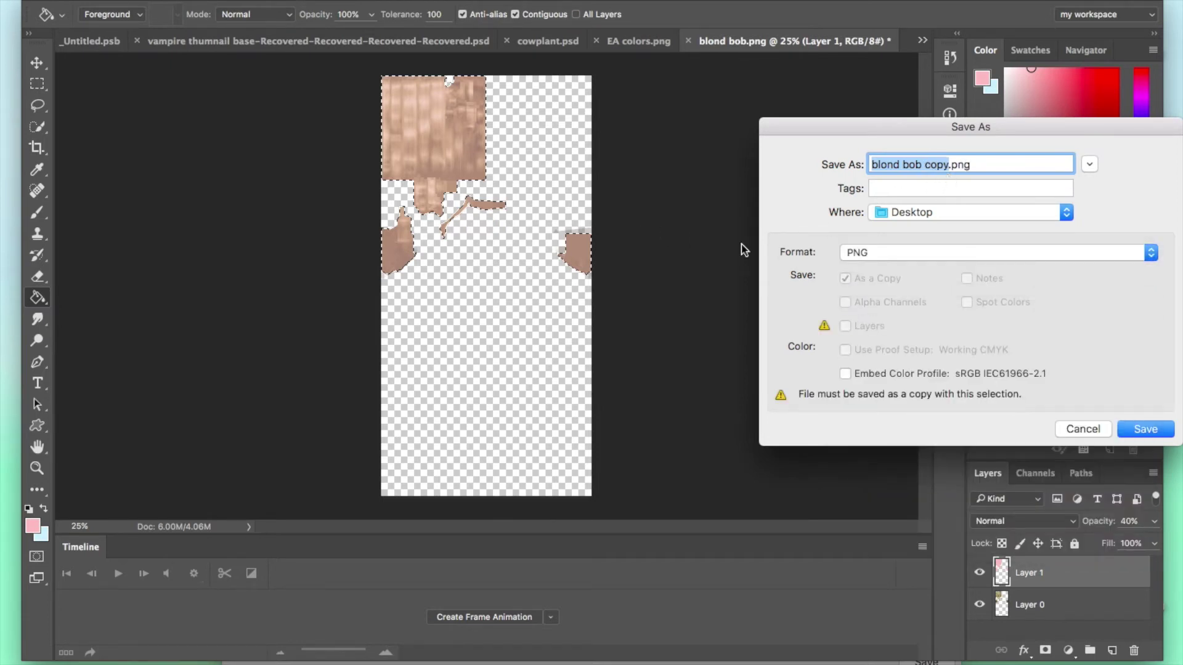
pyautogui.press('BackSpace')
pyautogui.write('pink ')
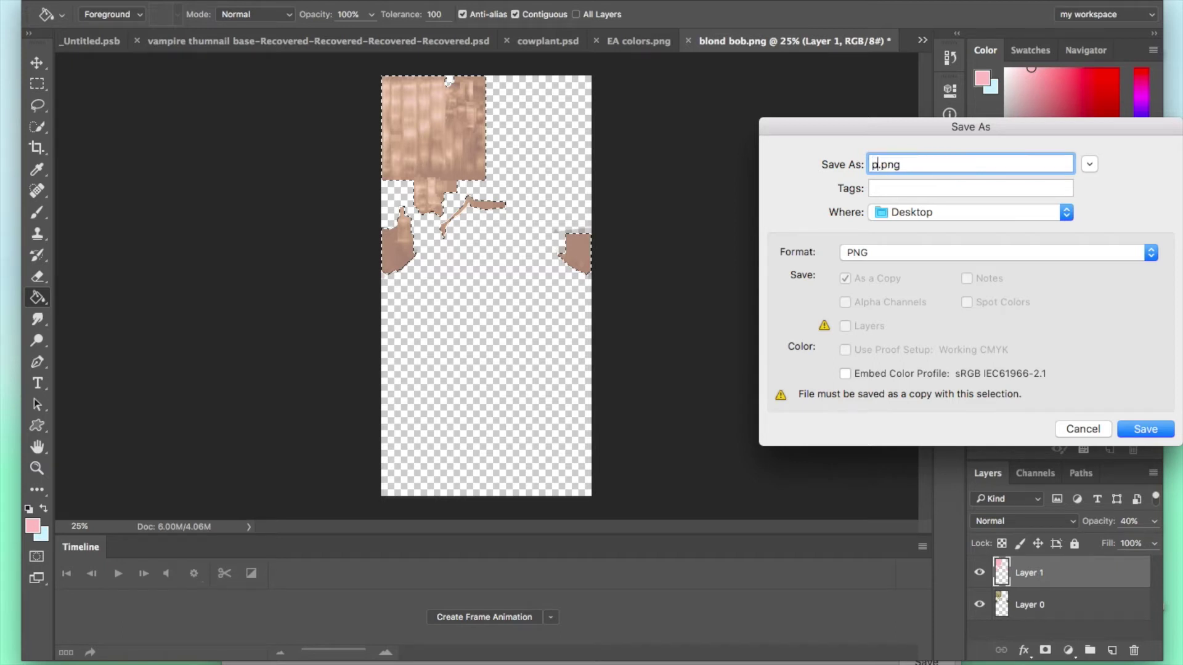
pyautogui.write('bob')
pyautogui.click(1141, 429)
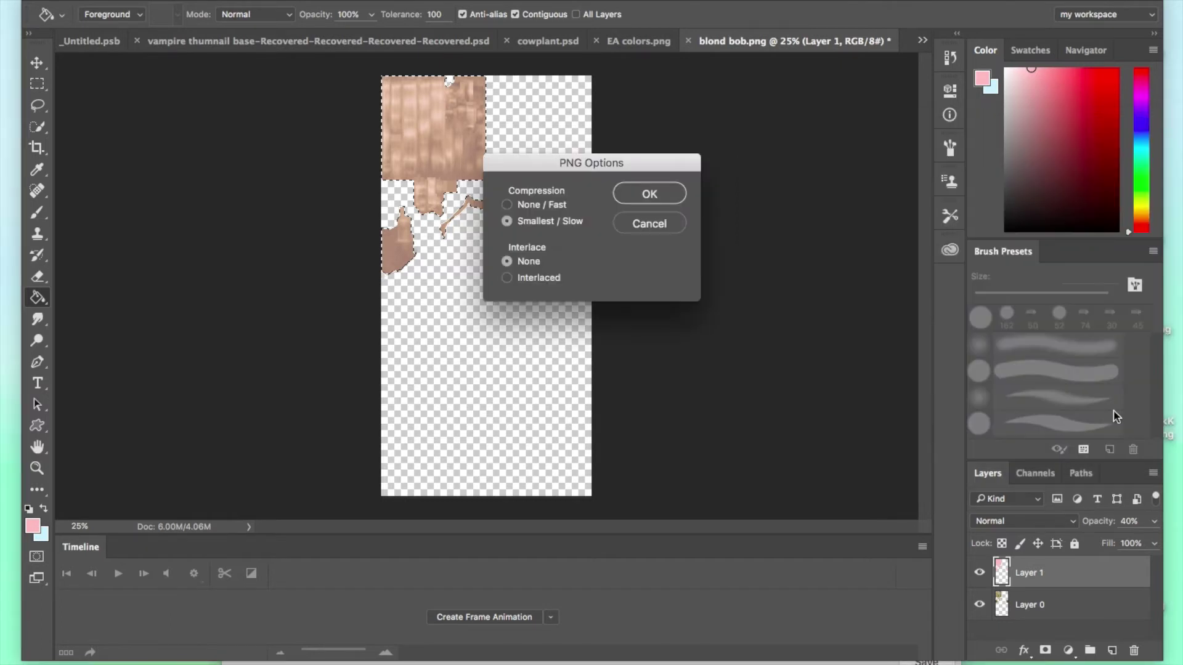
pyautogui.click(678, 198)
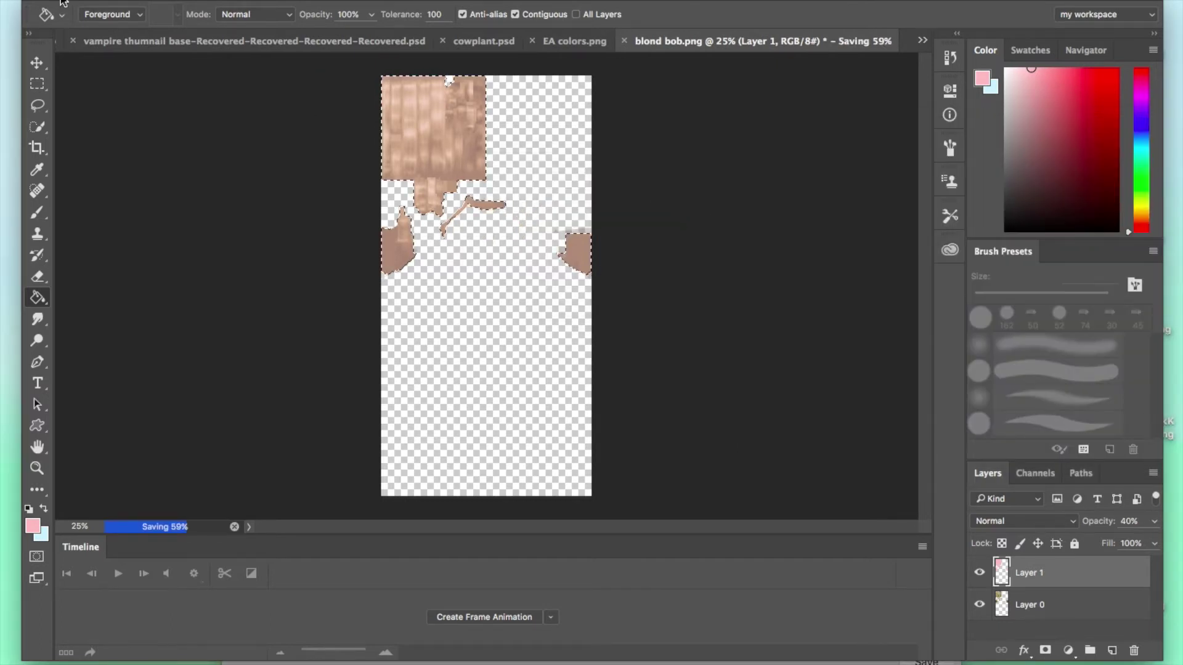
pyautogui.press('super+m')
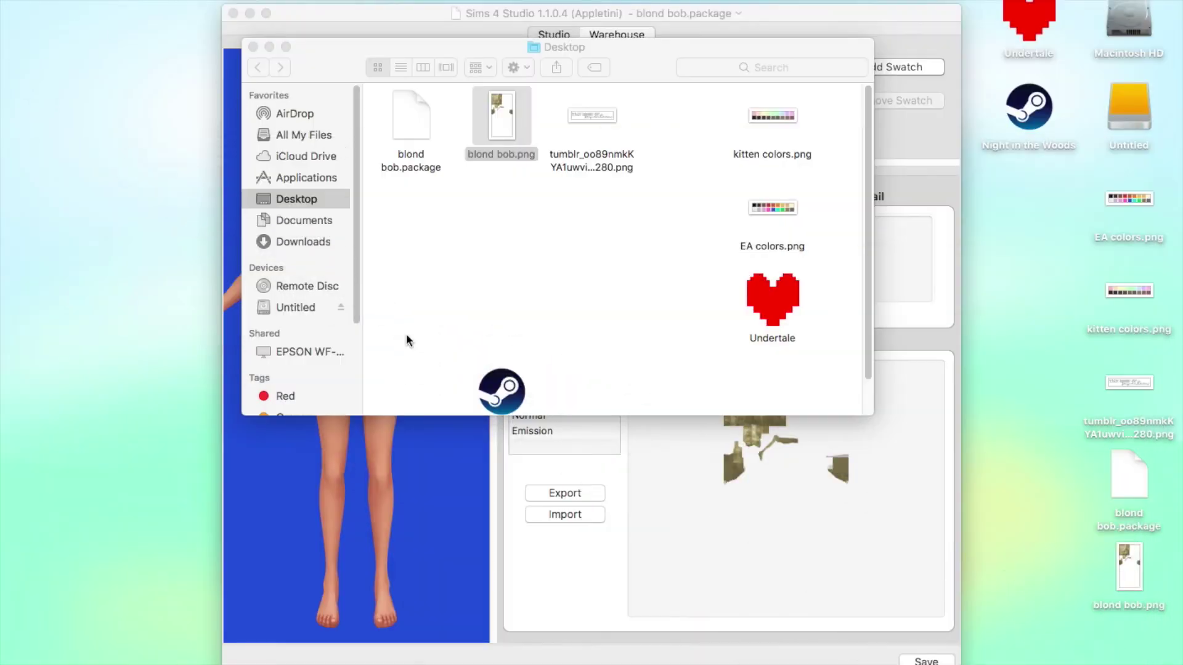
# Import pink bob.png from the Desktop as the diffuse texture and check the recolored hair on the model
pyautogui.press('Escape')
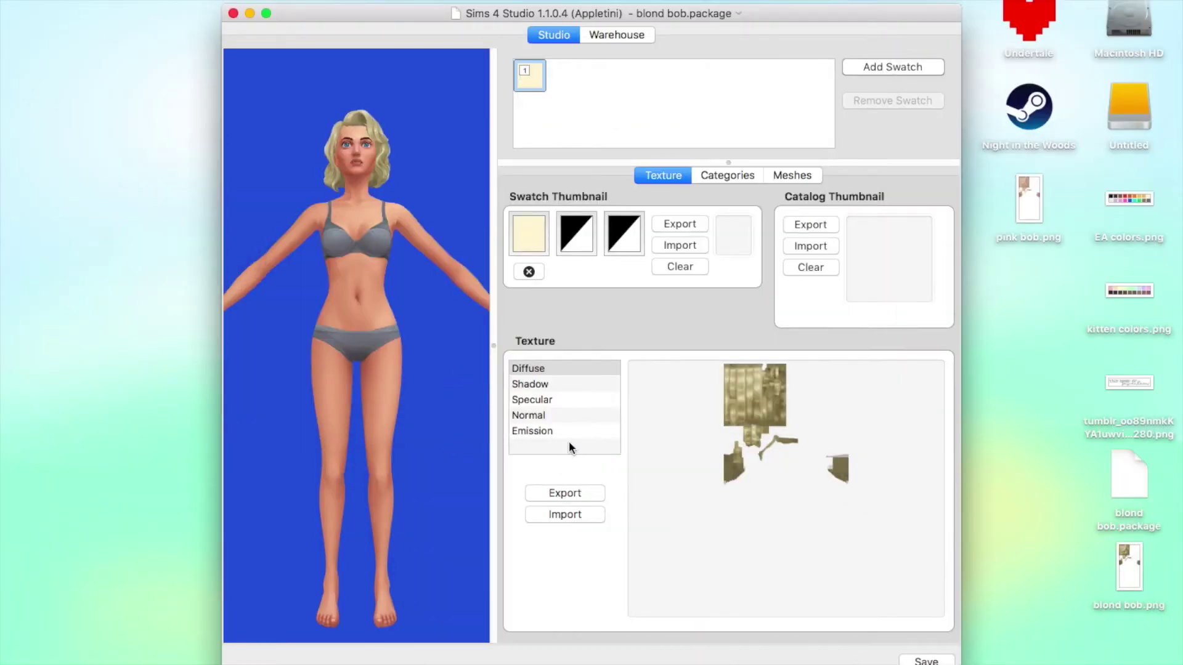
pyautogui.click(571, 517)
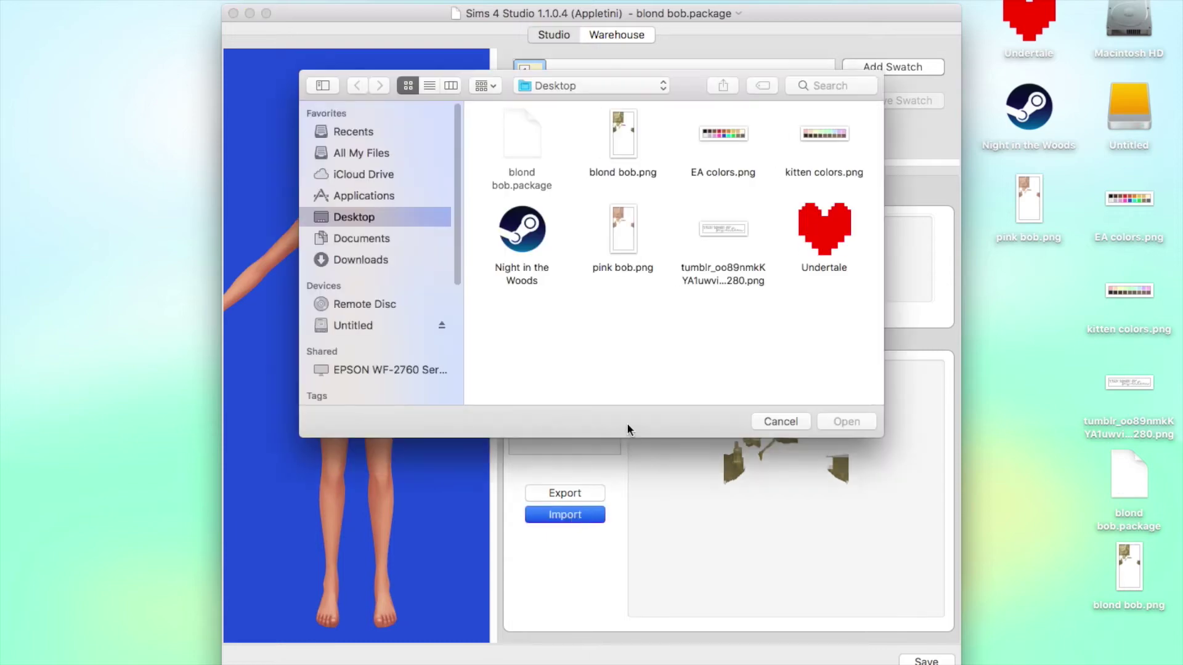
pyautogui.doubleClick(619, 228)
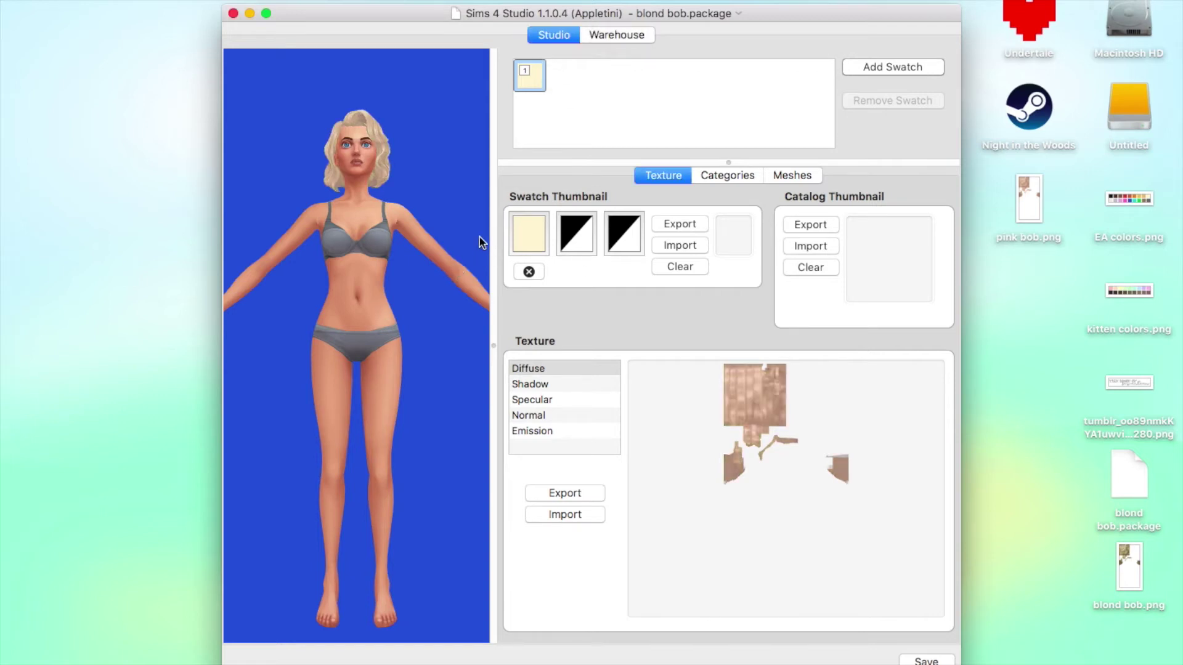
pyautogui.moveTo(454, 327)
pyautogui.mouseDown()
pyautogui.moveTo(348, 326)
pyautogui.moveTo(448, 318)
pyautogui.mouseUp()
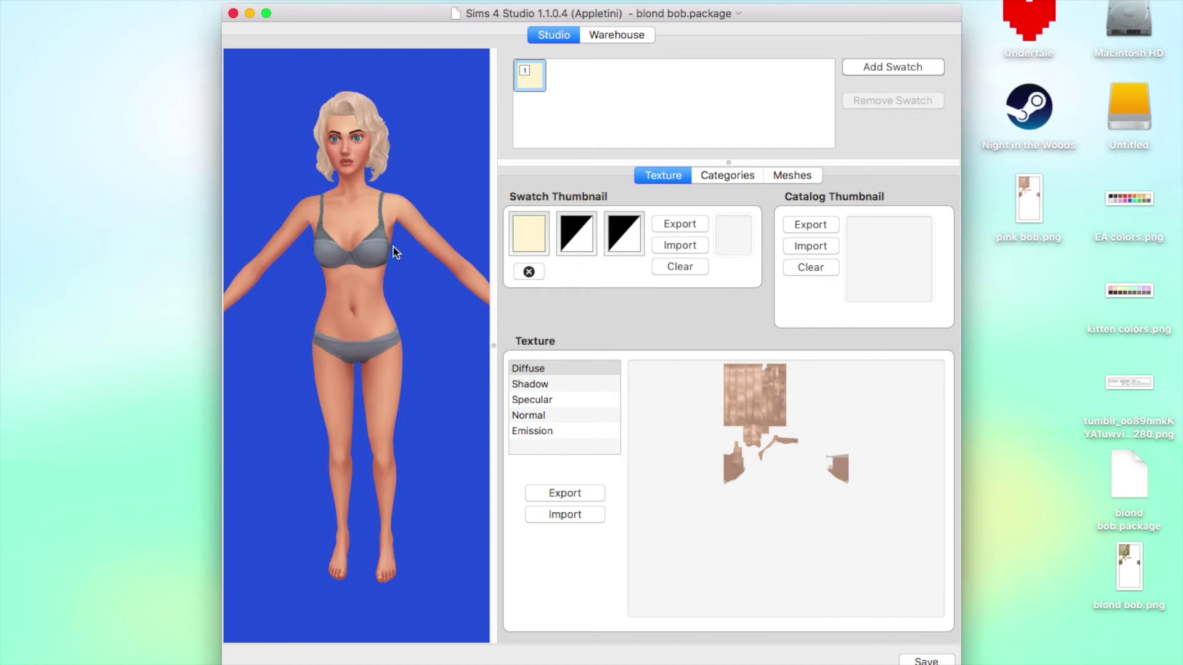
pyautogui.scroll(3, 364, 229)
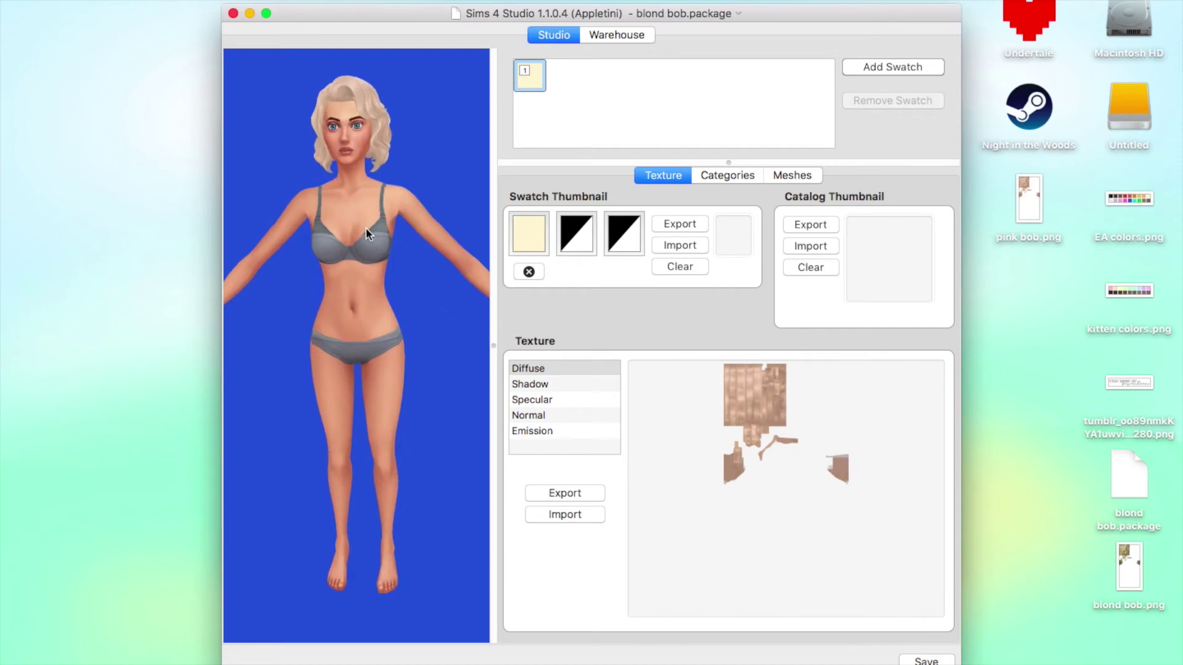
pyautogui.scroll(5, 366, 236)
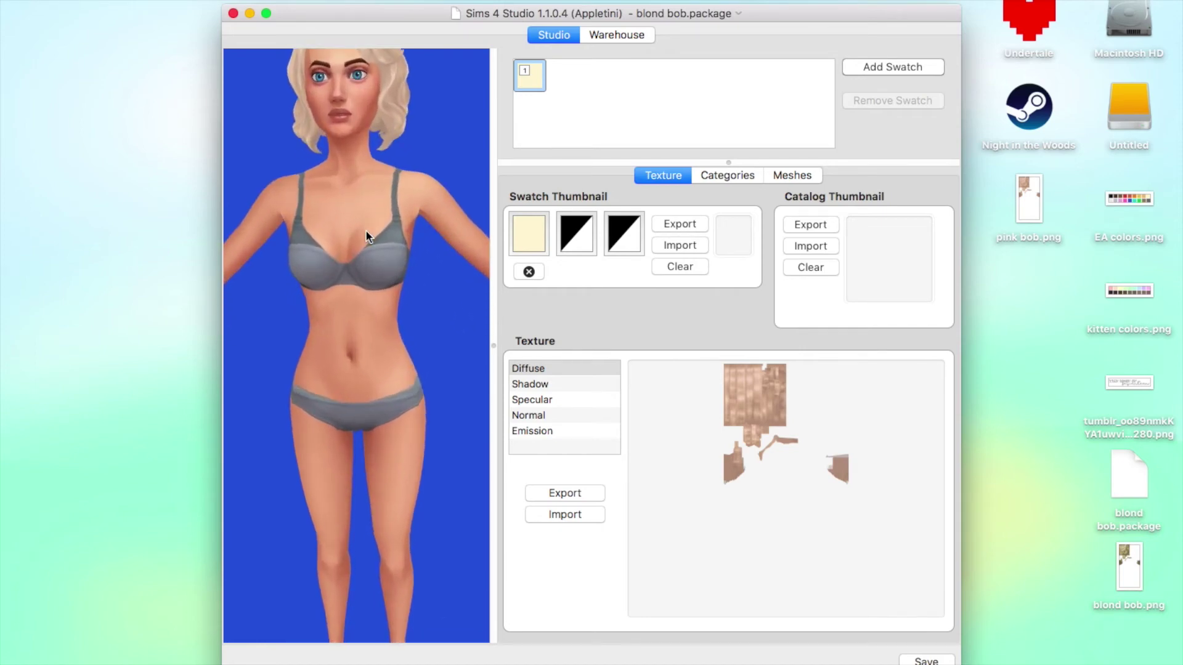
pyautogui.scroll(3, 365, 231)
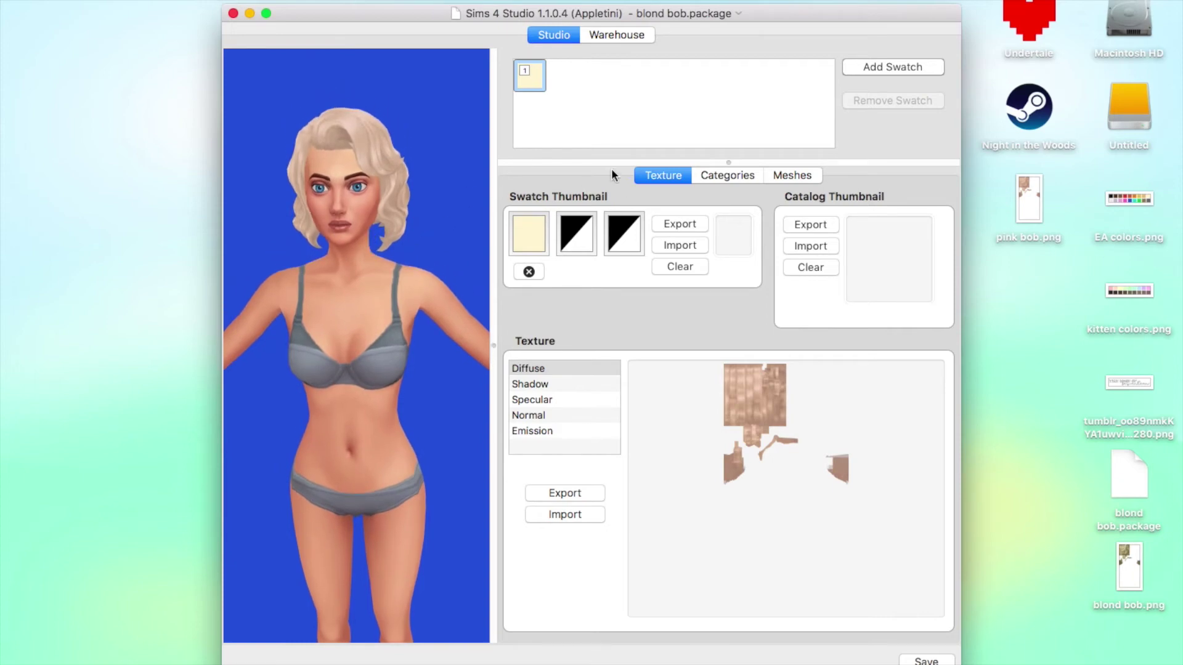
# Try a pale pink as the swatch thumbnail color and look through the other color picker modes
pyautogui.click(536, 243)
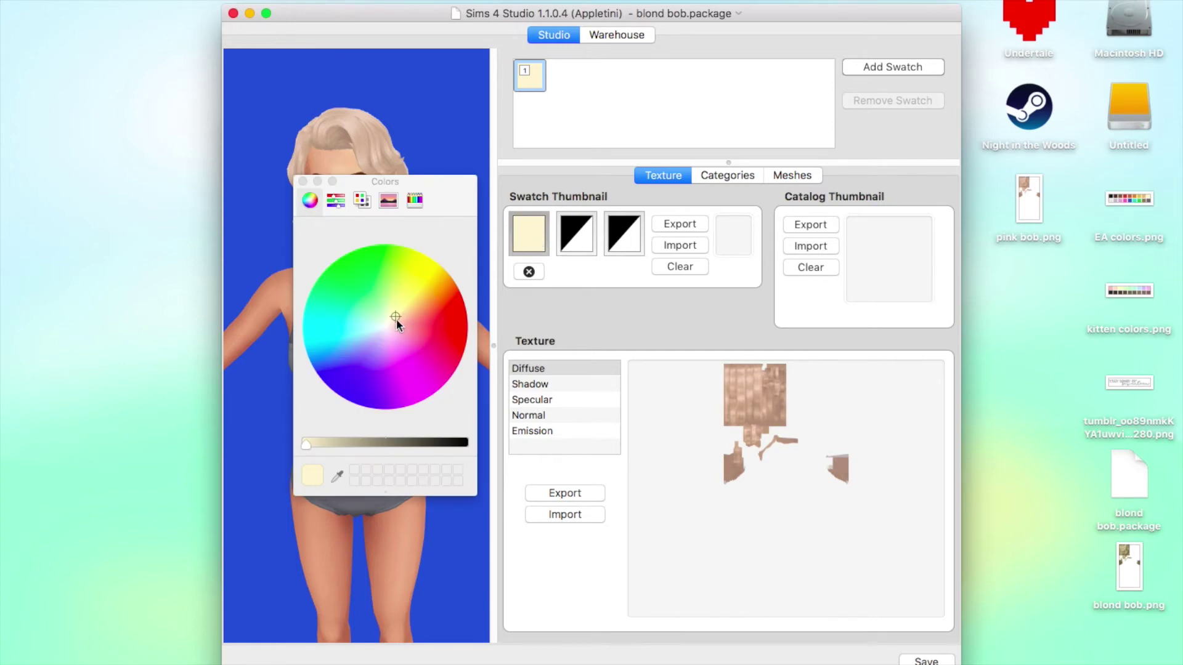
pyautogui.moveTo(396, 320)
pyautogui.mouseDown()
pyautogui.moveTo(398, 340)
pyautogui.moveTo(374, 326)
pyautogui.moveTo(415, 316)
pyautogui.moveTo(405, 356)
pyautogui.moveTo(403, 336)
pyautogui.moveTo(348, 320)
pyautogui.moveTo(381, 318)
pyautogui.moveTo(398, 334)
pyautogui.moveTo(394, 322)
pyautogui.mouseUp()
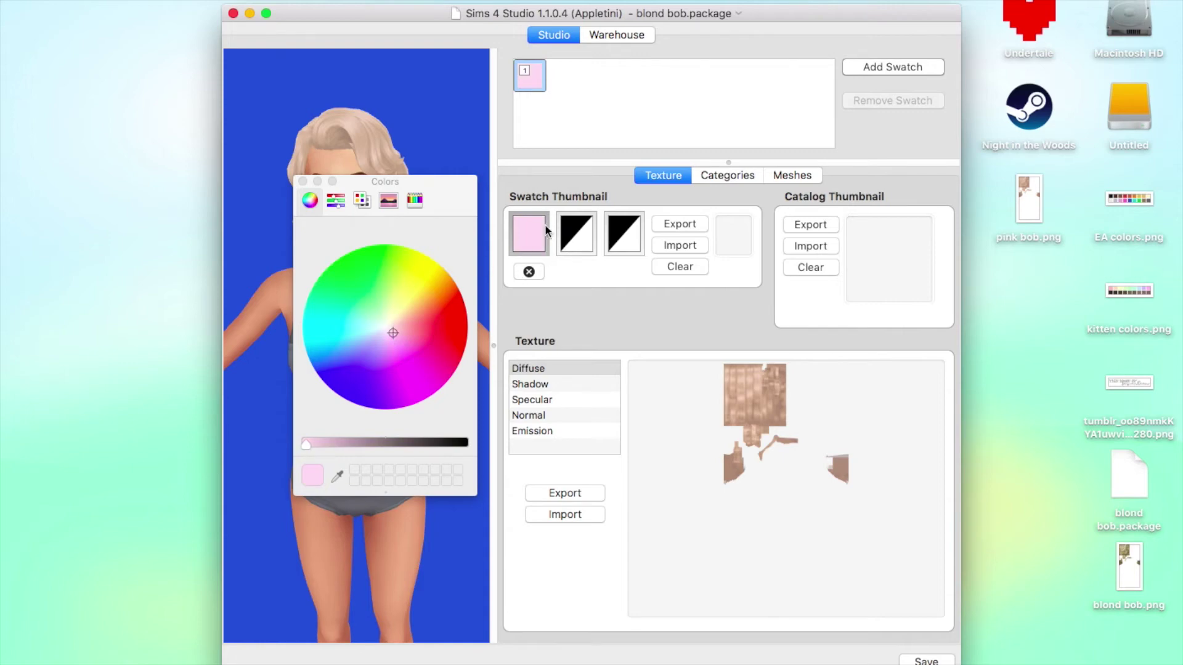
pyautogui.click(384, 201)
pyautogui.click(414, 200)
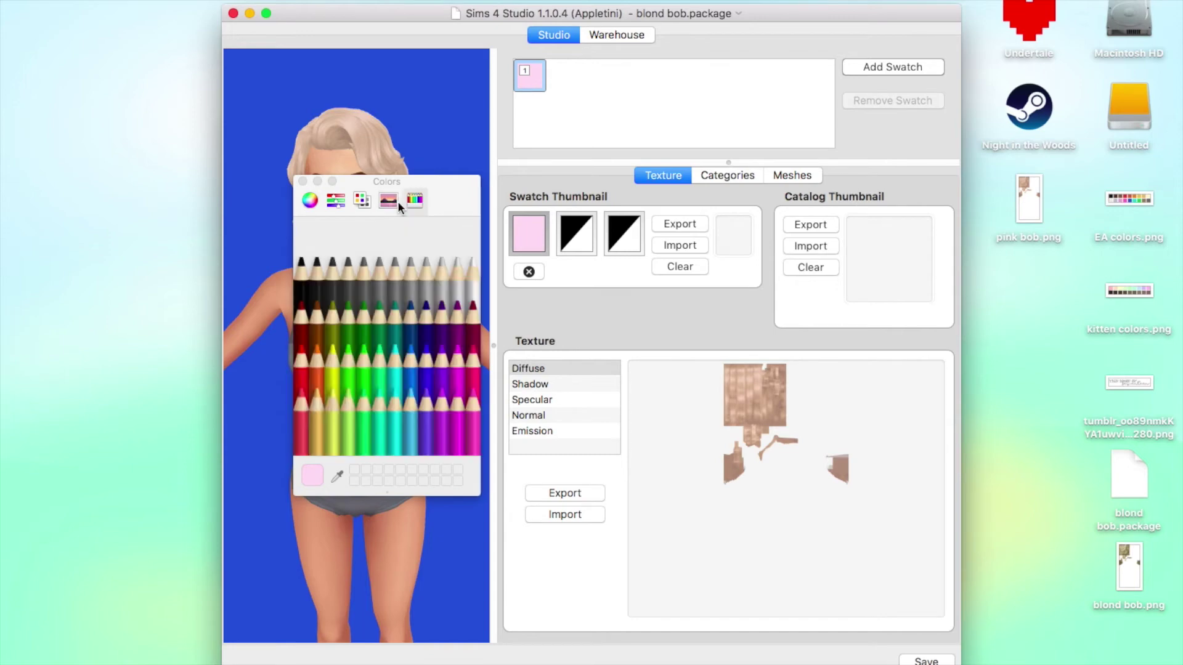
pyautogui.click(368, 204)
pyautogui.click(336, 200)
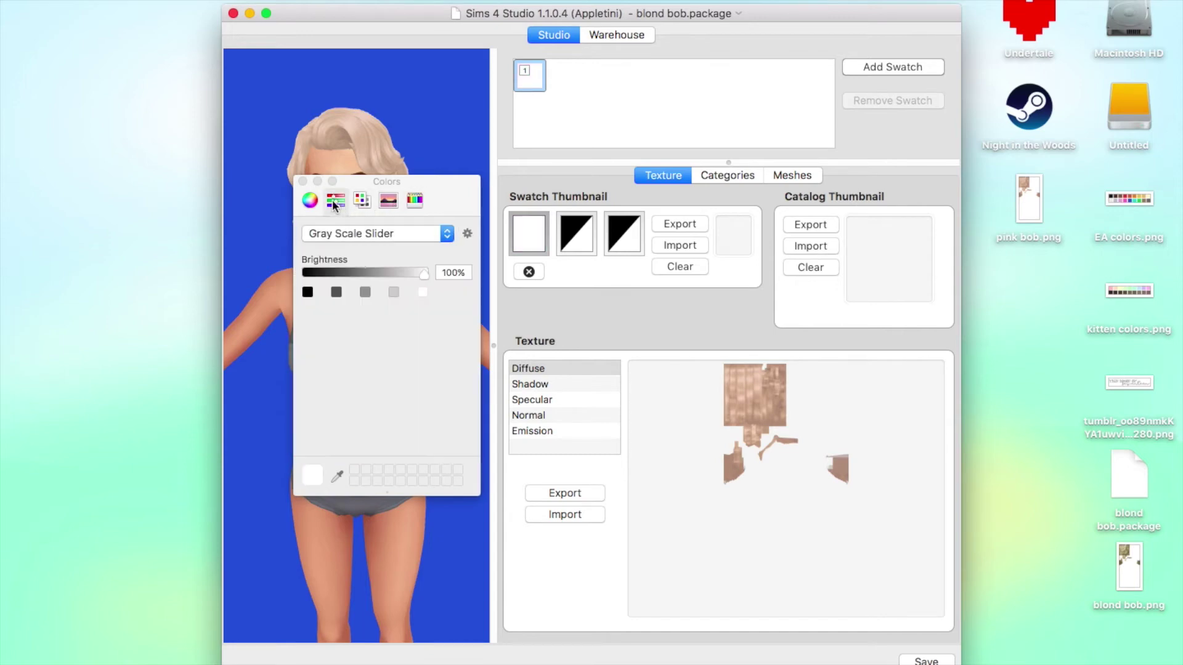
pyautogui.click(311, 200)
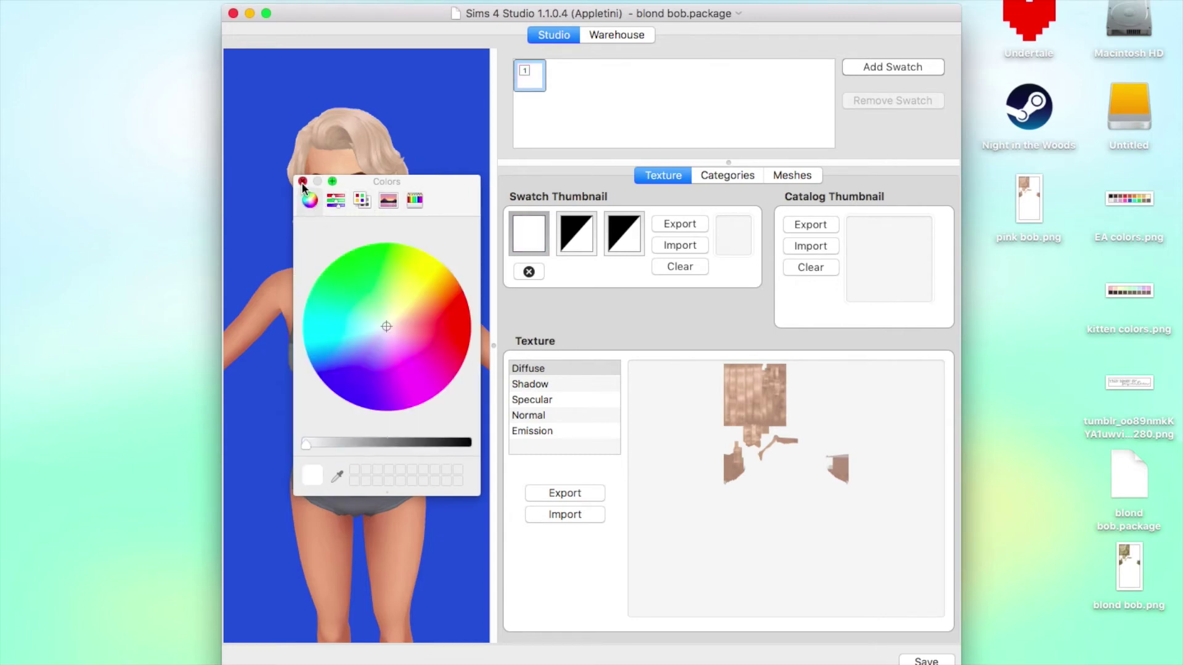
pyautogui.click(302, 182)
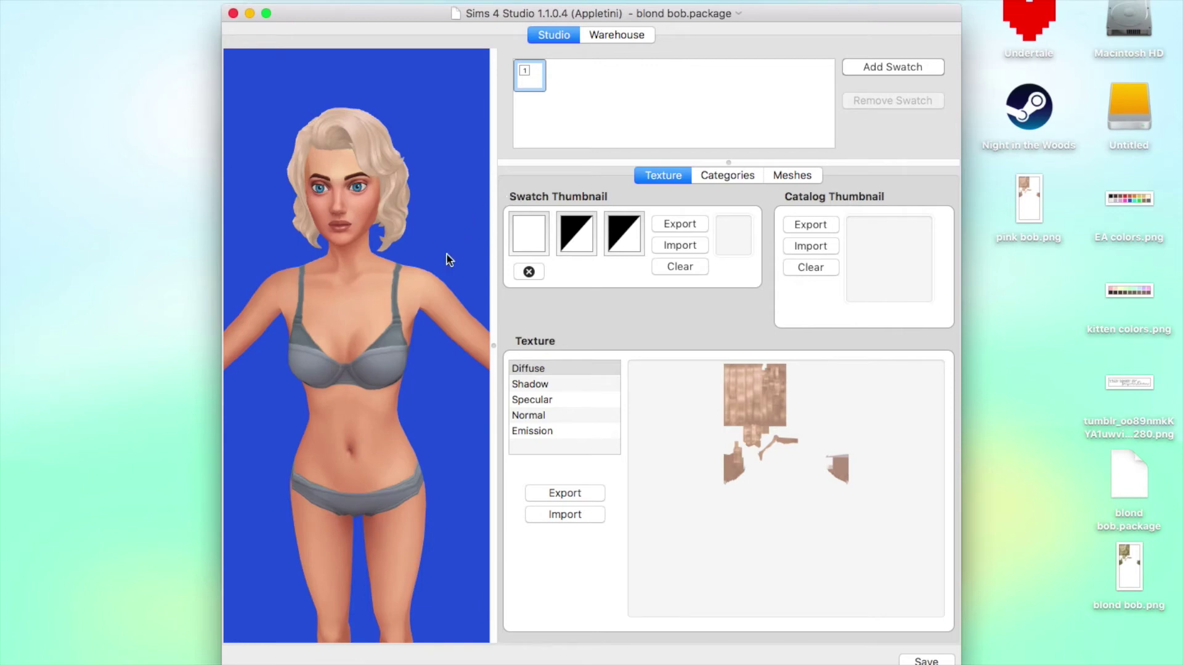
# Set the first swatch's thumbnail color to light pink and add a second swatch
pyautogui.click(532, 234)
pyautogui.click(397, 335)
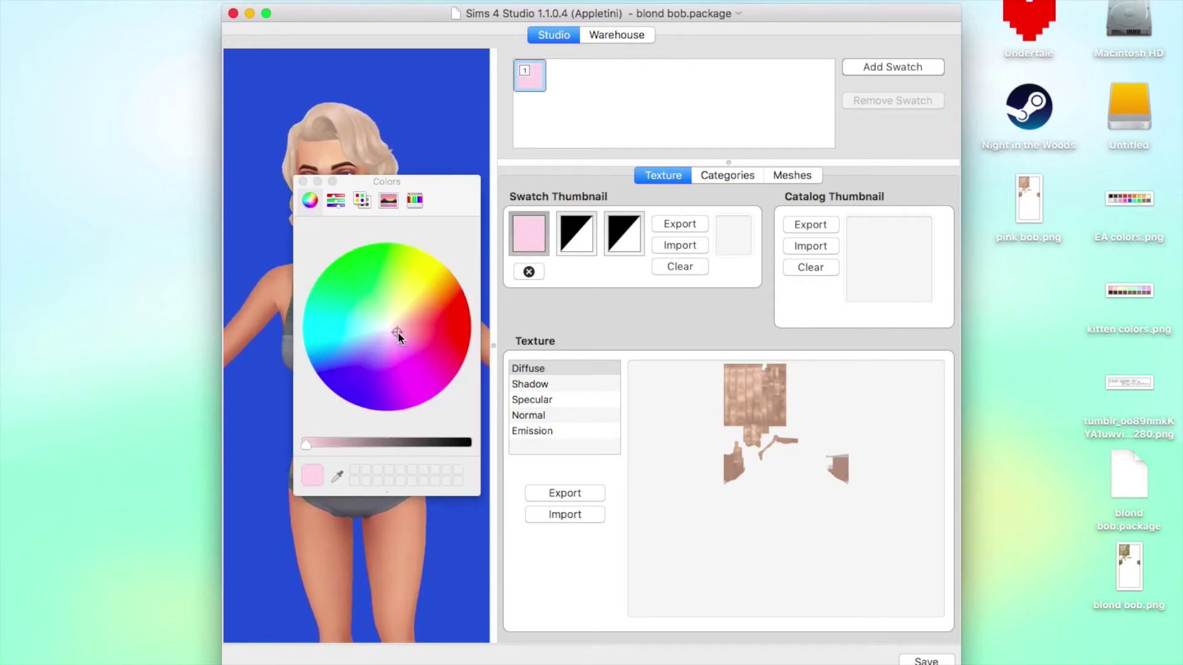
pyautogui.click(303, 181)
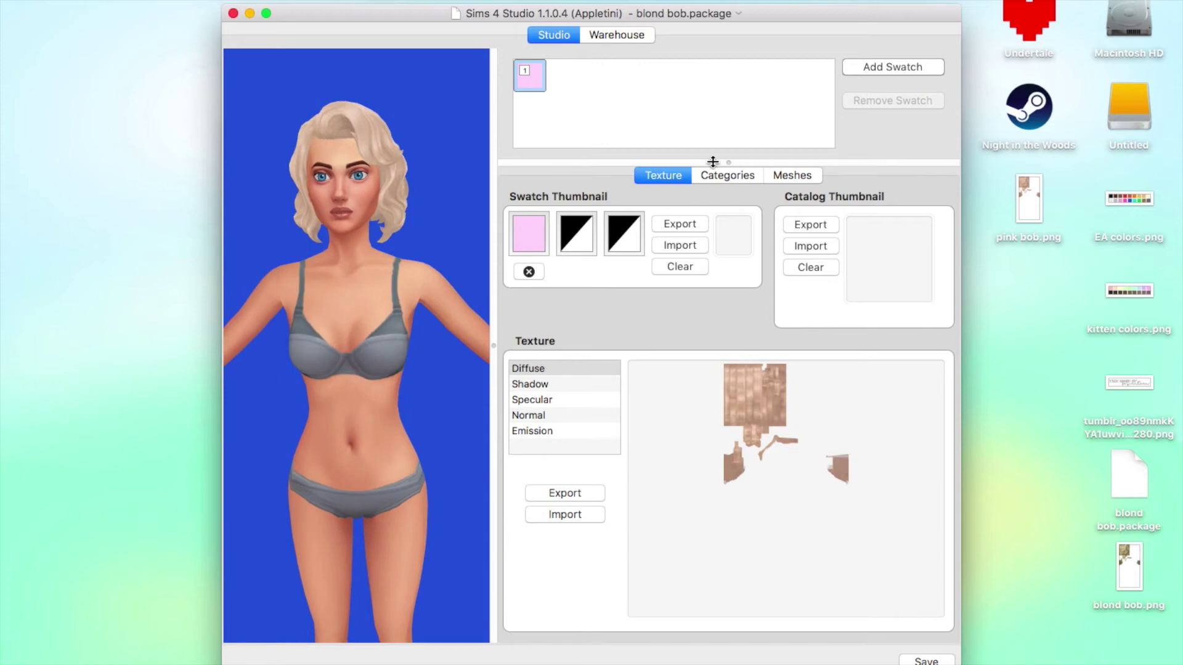
pyautogui.click(889, 67)
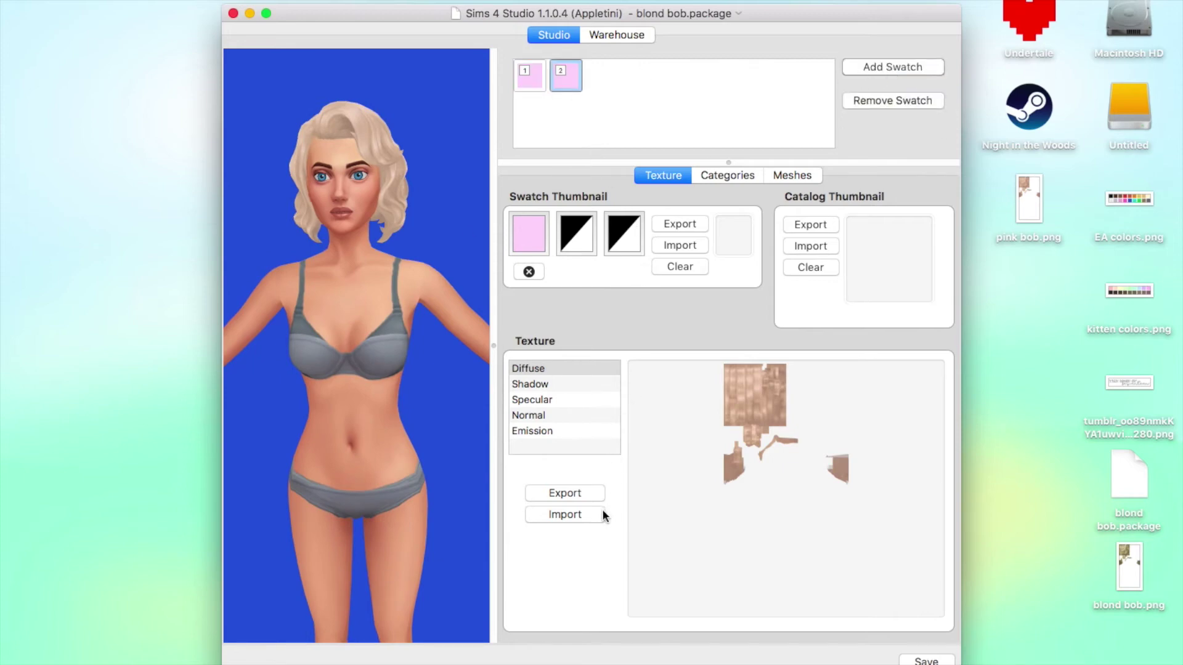
# Switch to Photoshop, hide the pink Layer 1 and add a new layer directly above Layer 0
pyautogui.moveTo(1075, 660)
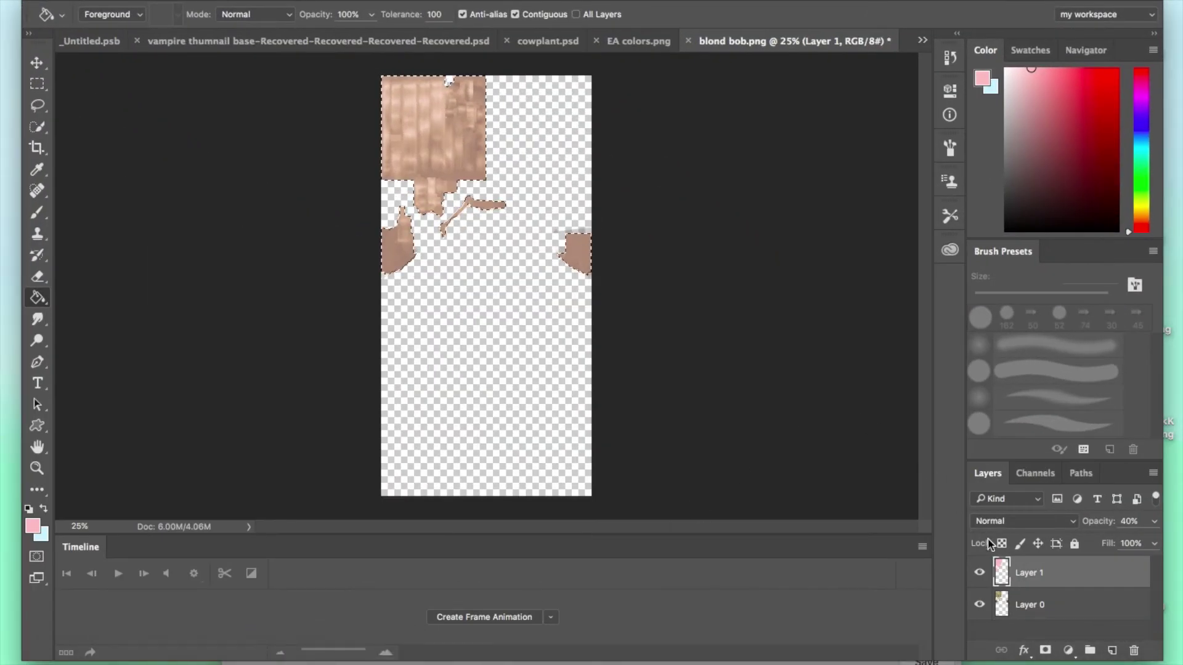
pyautogui.click(979, 573)
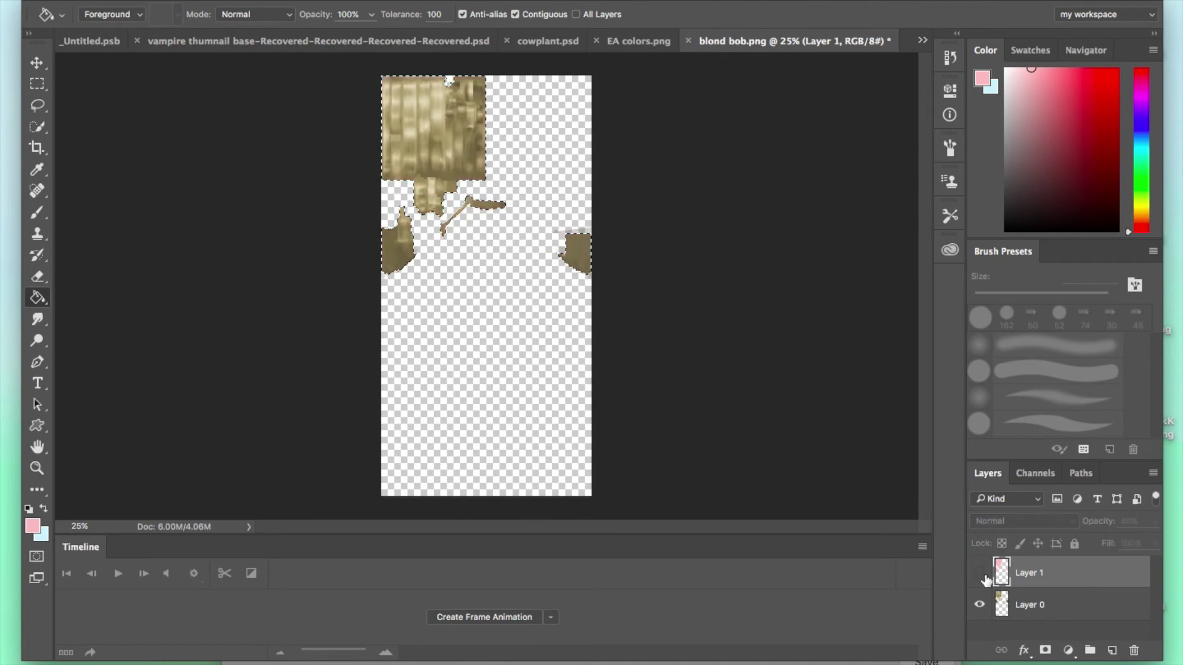
pyautogui.rightClick(1067, 606)
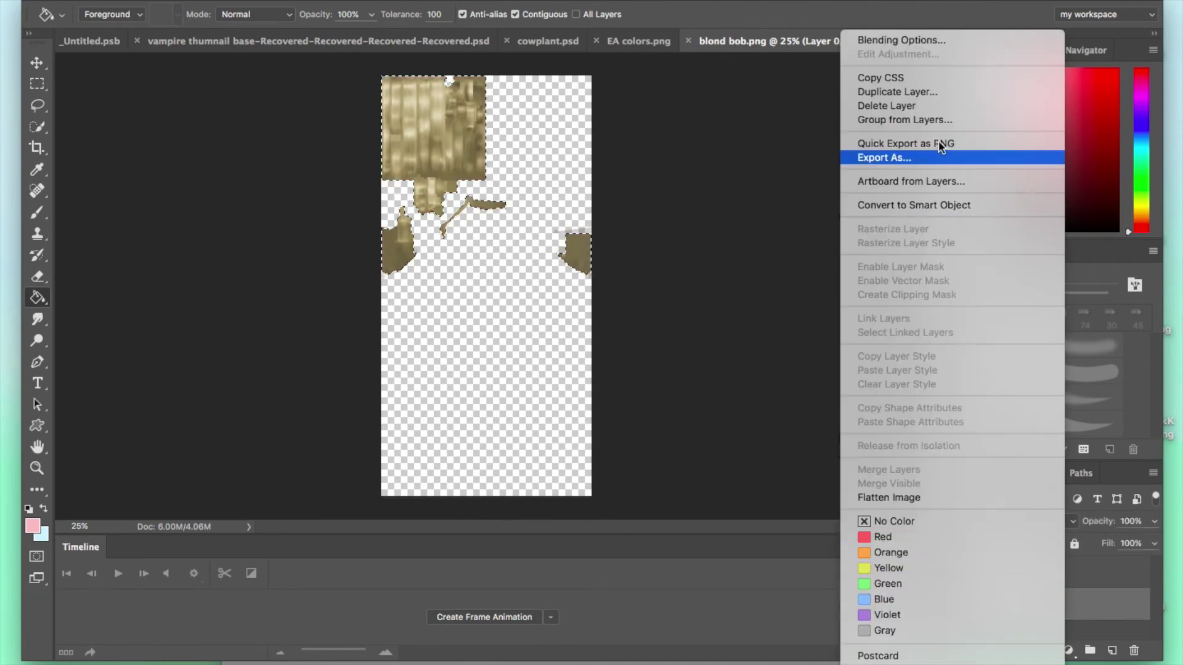
pyautogui.click(748, 414)
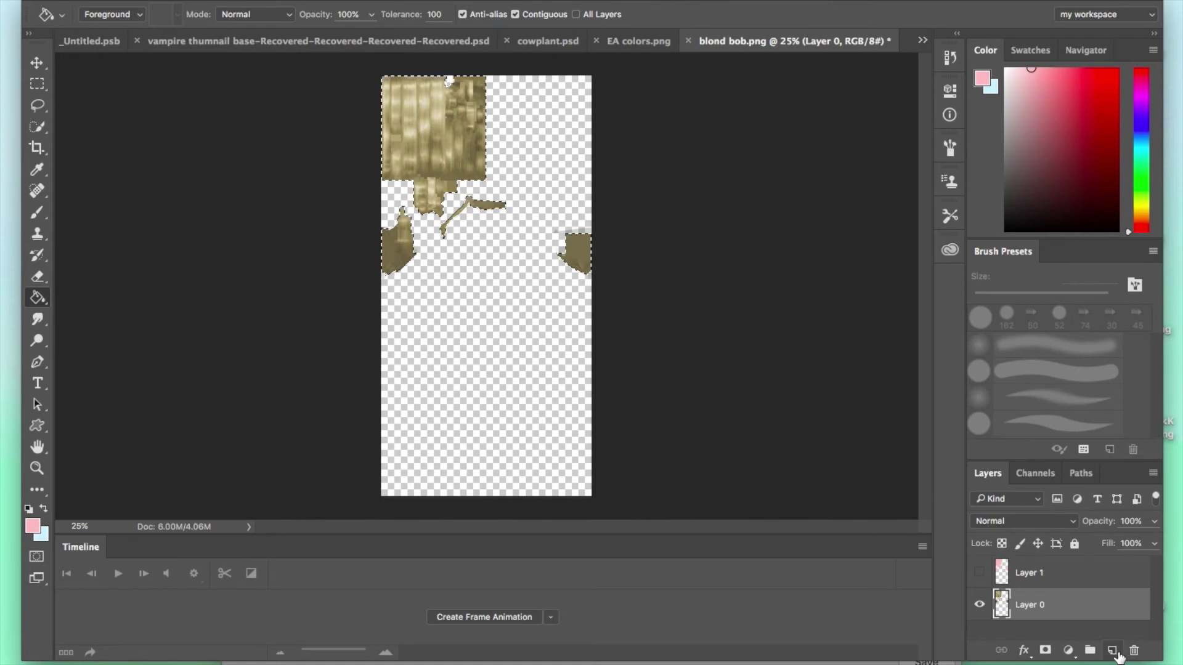
pyautogui.click(1114, 652)
# Sample the pastel orange swatch in EA colors.png as the foreground color and return to the blond bob.png document
pyautogui.click(638, 40)
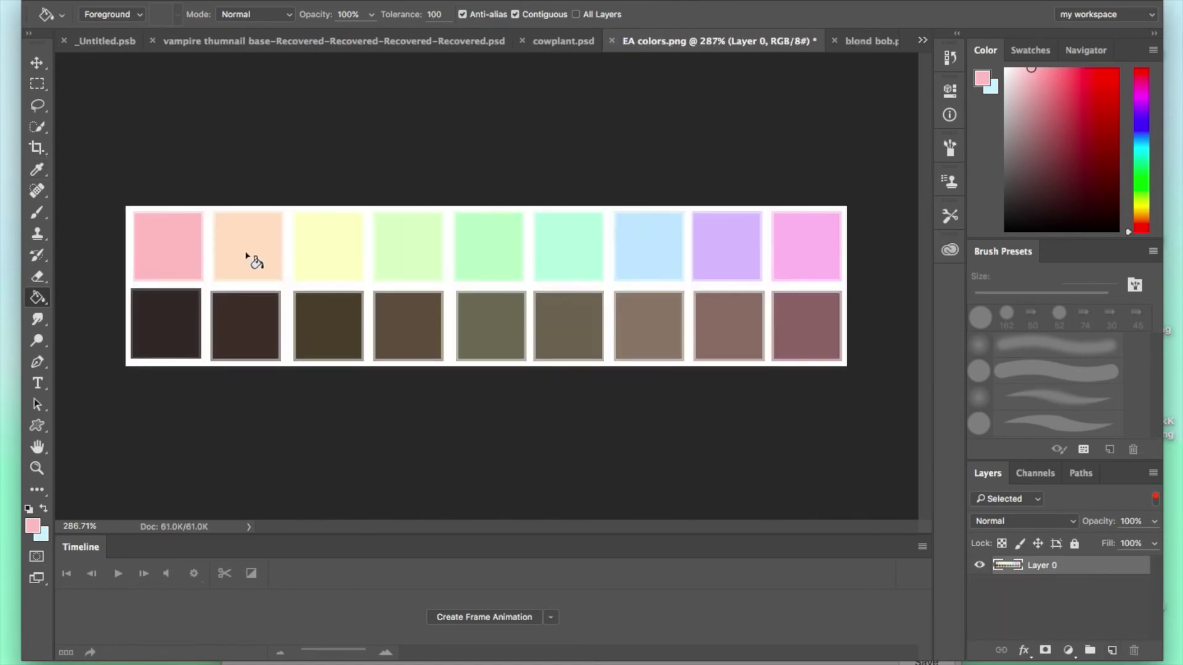
pyautogui.keyDown('alt'); pyautogui.click(269, 243); pyautogui.keyUp('alt')
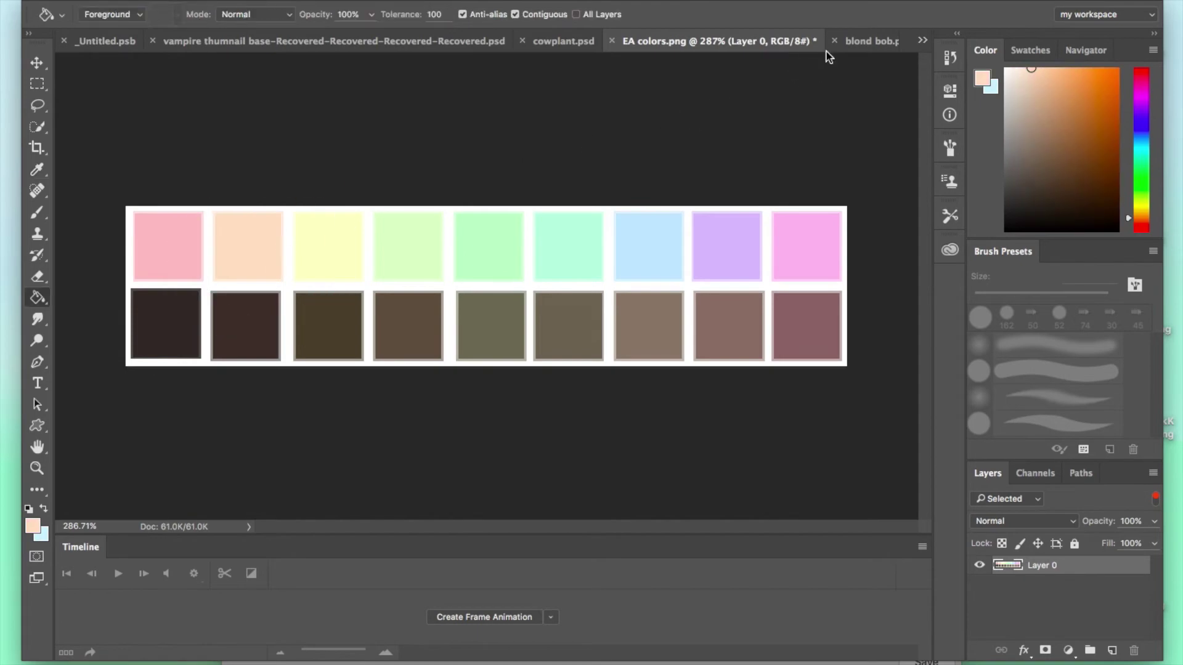
pyautogui.click(873, 44)
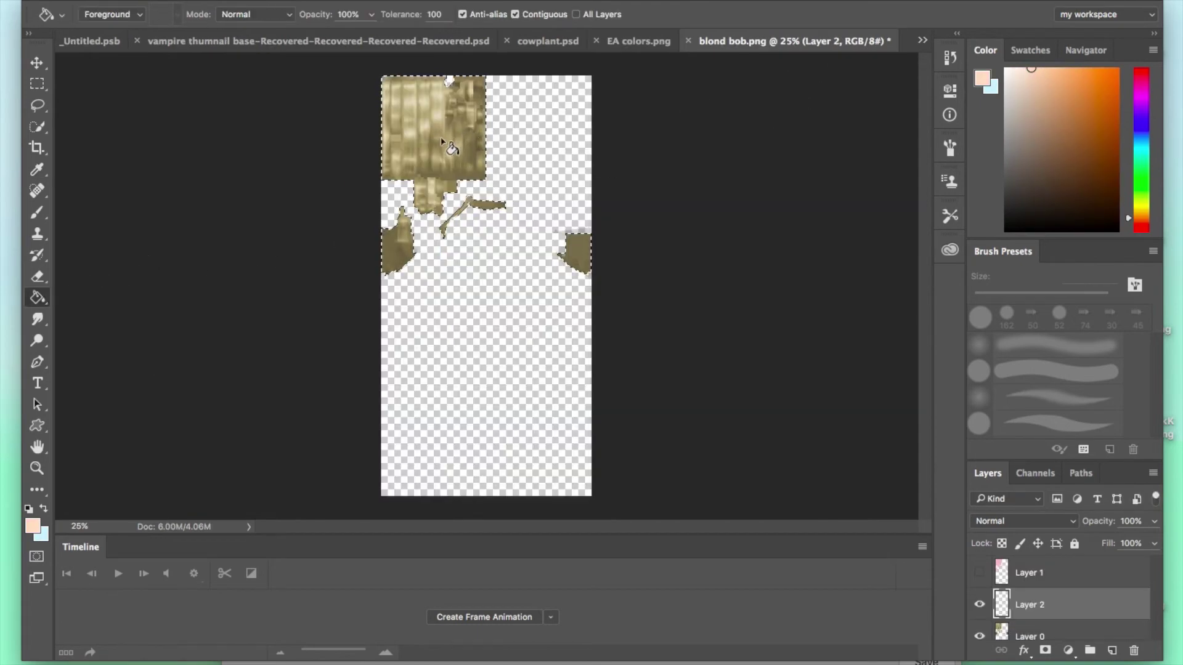
# Fill the selected hair pieces with the pastel orange on Layer 2 and set that layer's opacity to 40%
pyautogui.click(480, 180)
pyautogui.click(1155, 522)
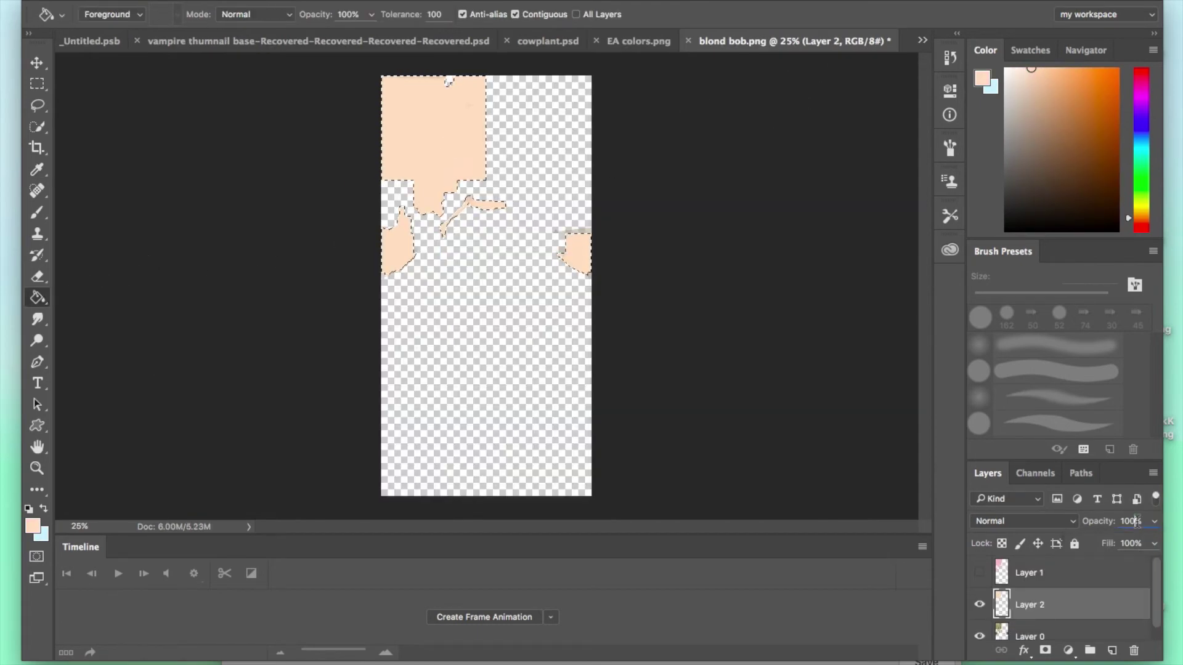
pyautogui.write('40')
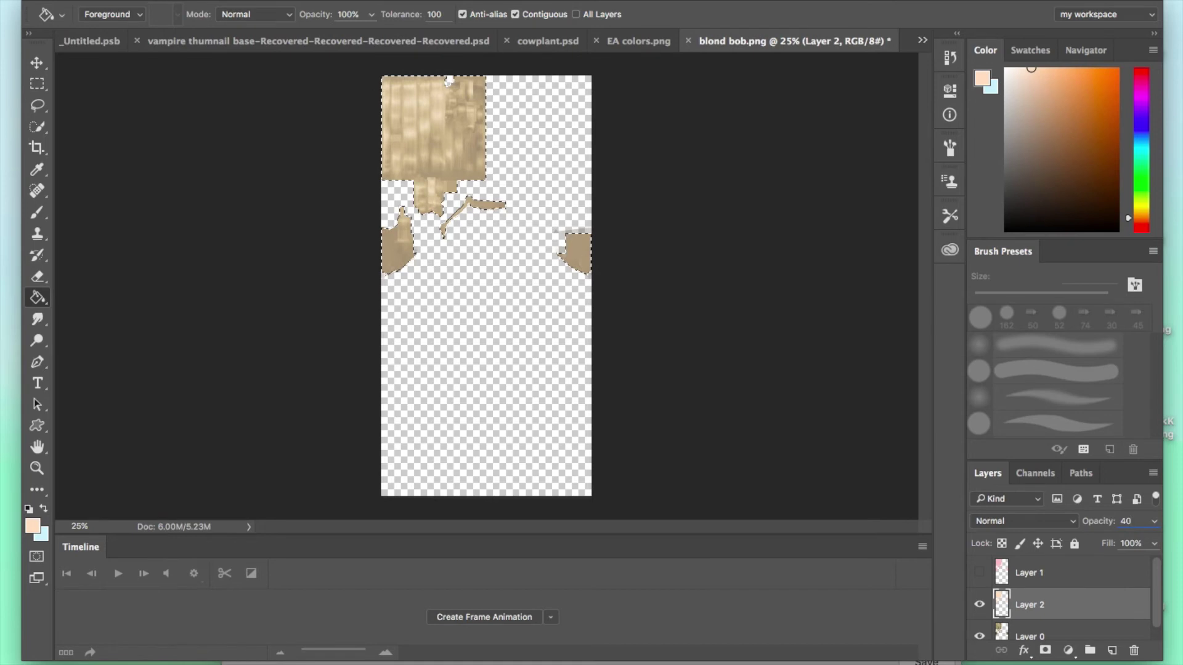
# Save a PNG copy of the orange texture to the Desktop as "orange" with the default PNG options
pyautogui.click(154, 2)
pyautogui.click(176, 143)
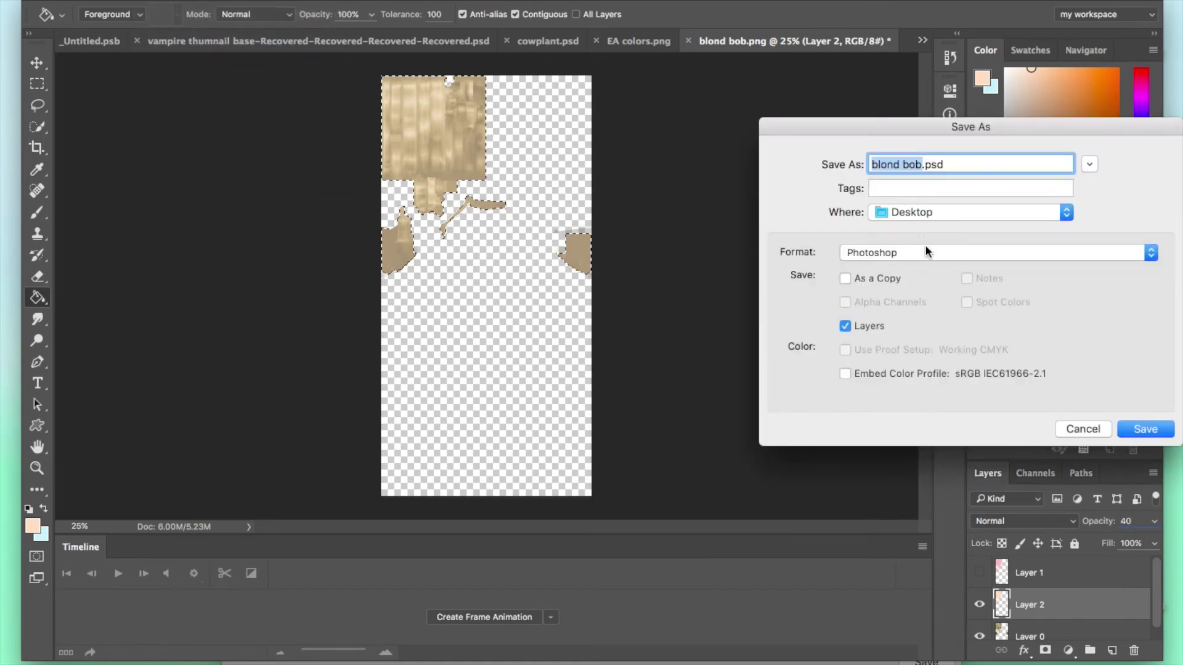
pyautogui.click(902, 252)
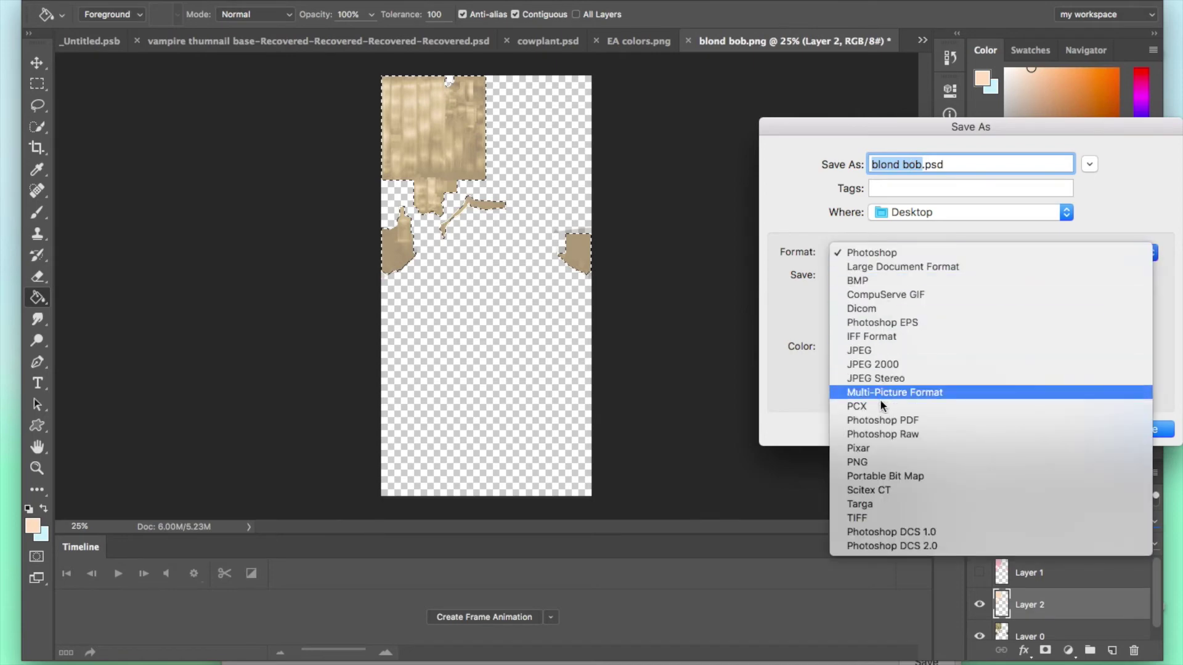
pyautogui.click(887, 462)
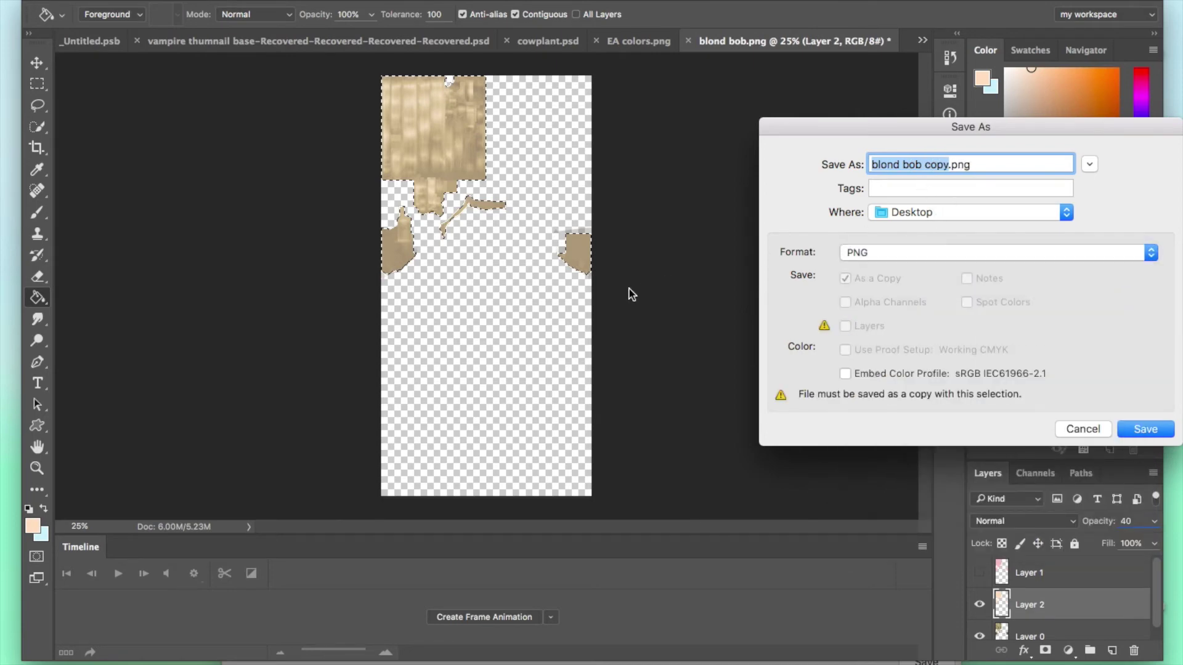
pyautogui.press('BackSpace')
pyautogui.write('orange')
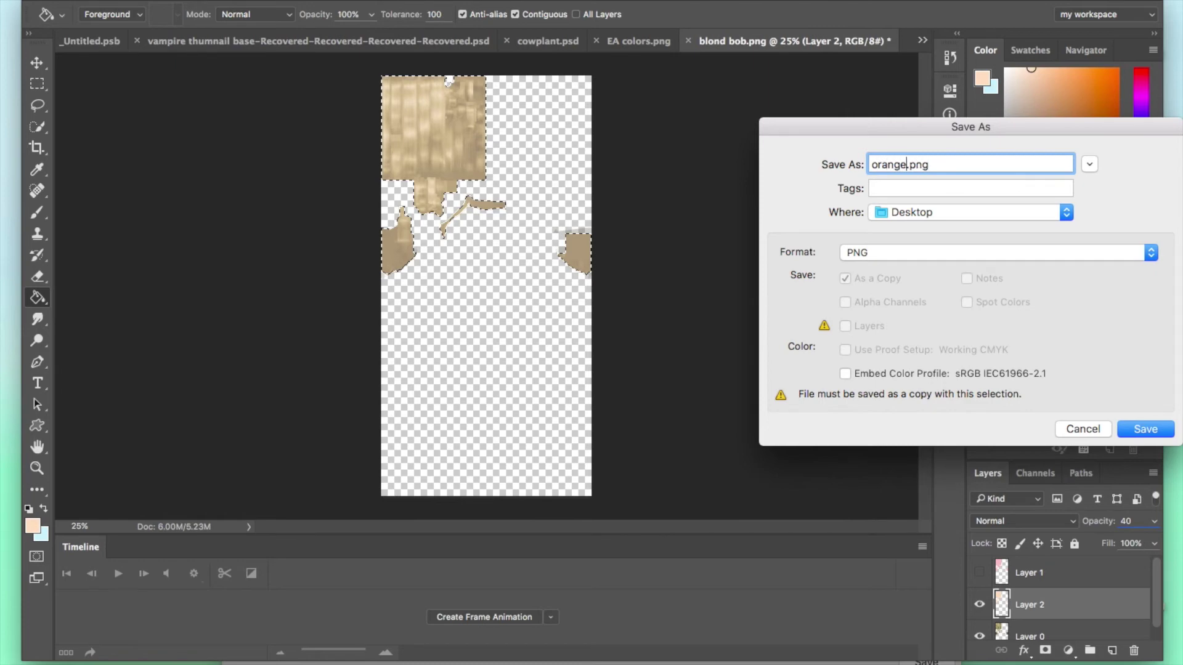
pyautogui.click(1136, 429)
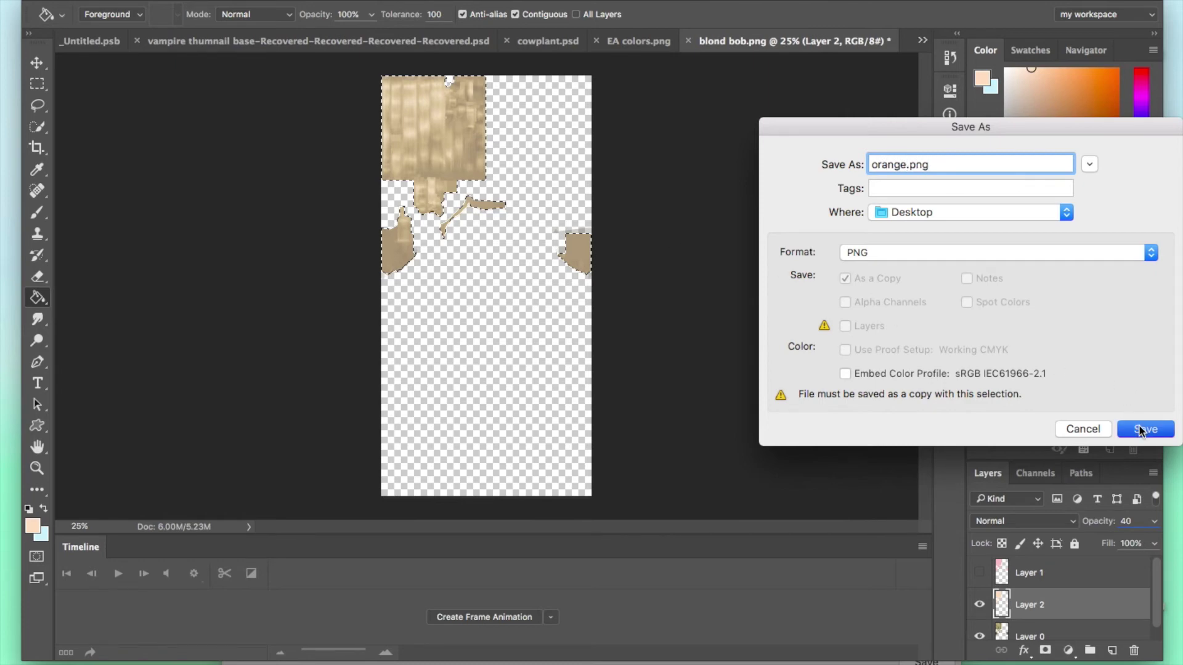
pyautogui.click(649, 193)
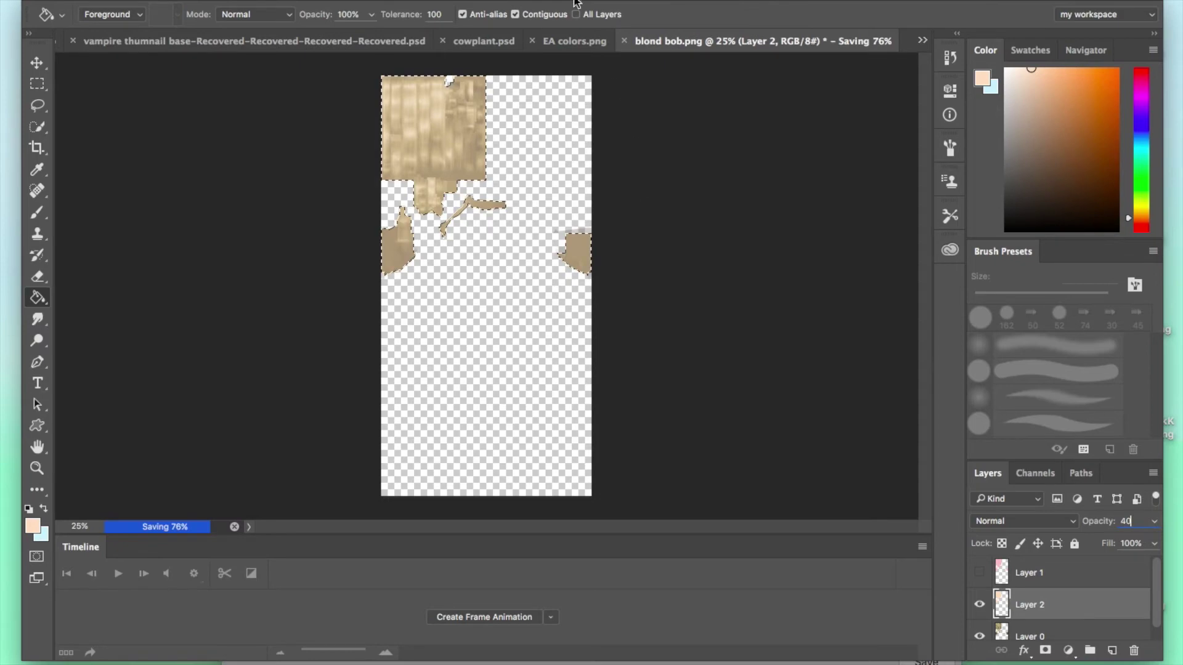
# Return to Sims 4 Studio and import orange.png as the second swatch's diffuse texture
pyautogui.moveTo(572, 2); pyautogui.dragTo(547, 426)
pyautogui.click(408, 263)
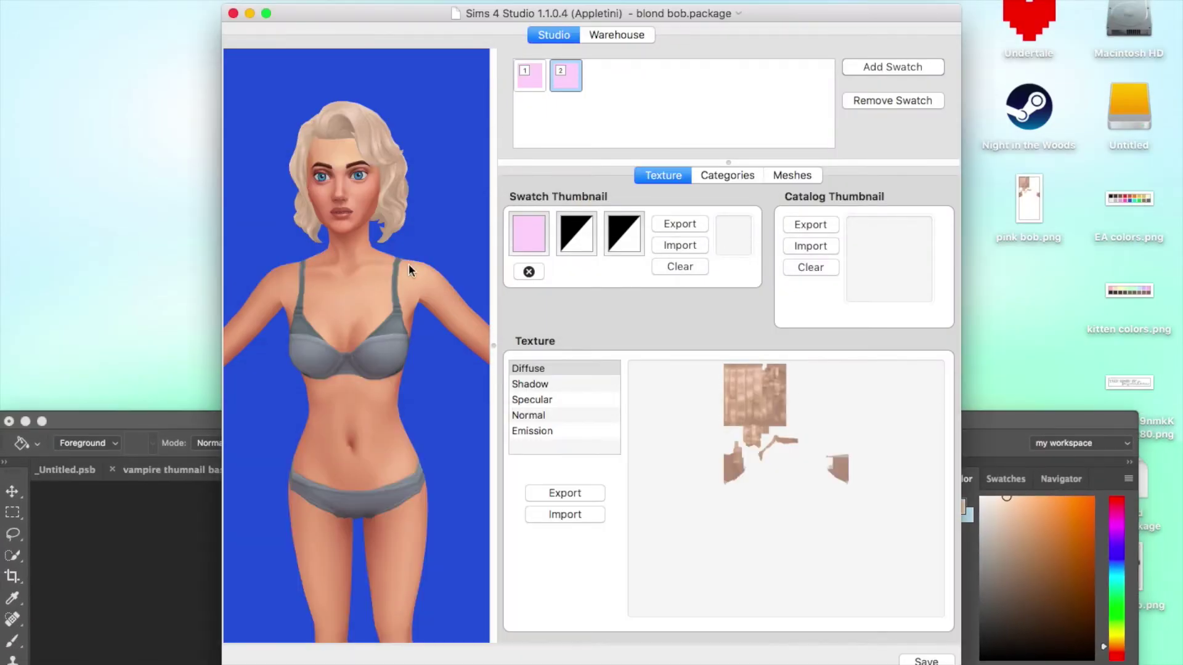
pyautogui.click(574, 515)
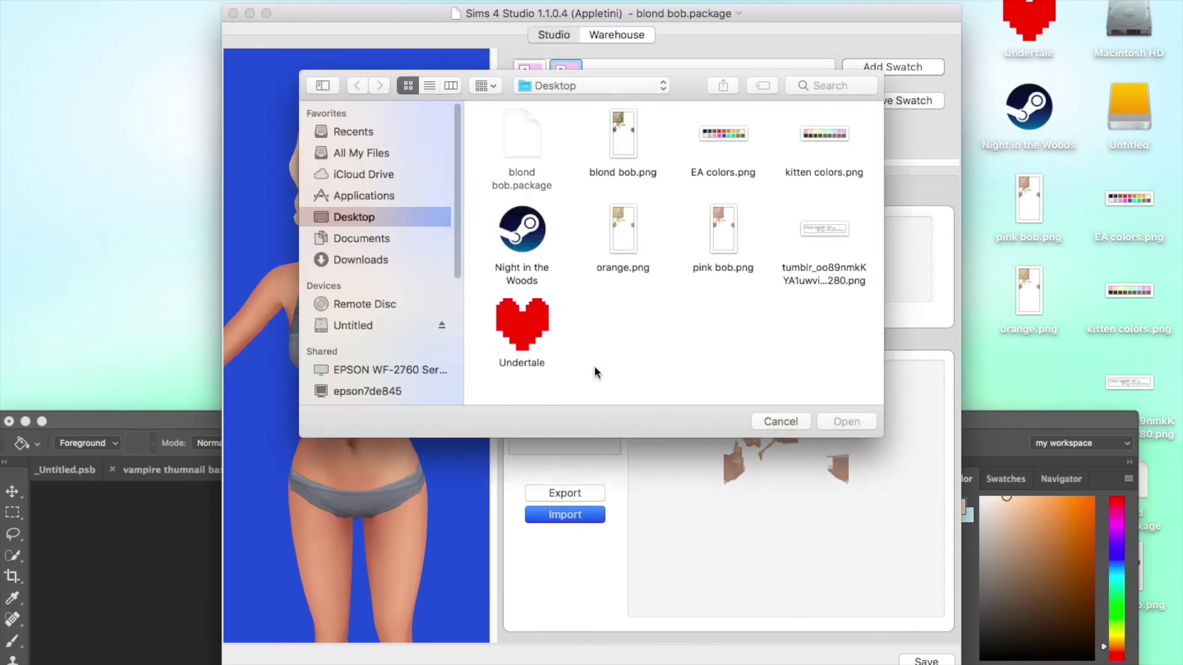
pyautogui.doubleClick(627, 245)
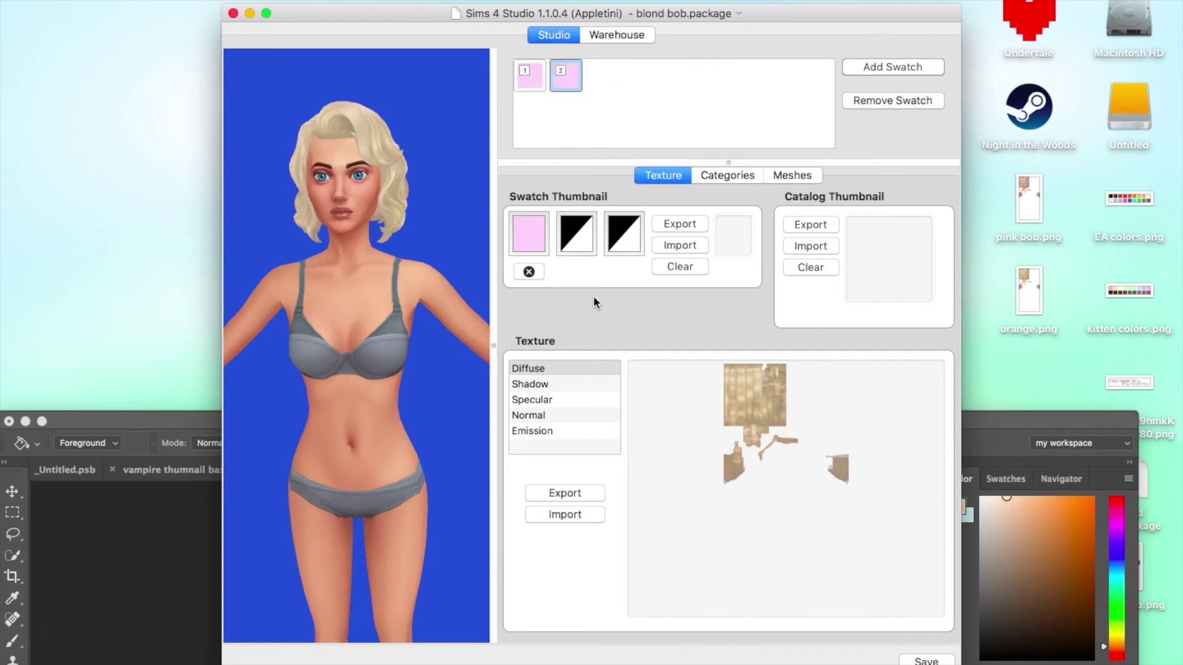
# Set the second swatch's thumbnail color to pastel orange and compare the pink and orange swatches on the Sim model
pyautogui.click(535, 241)
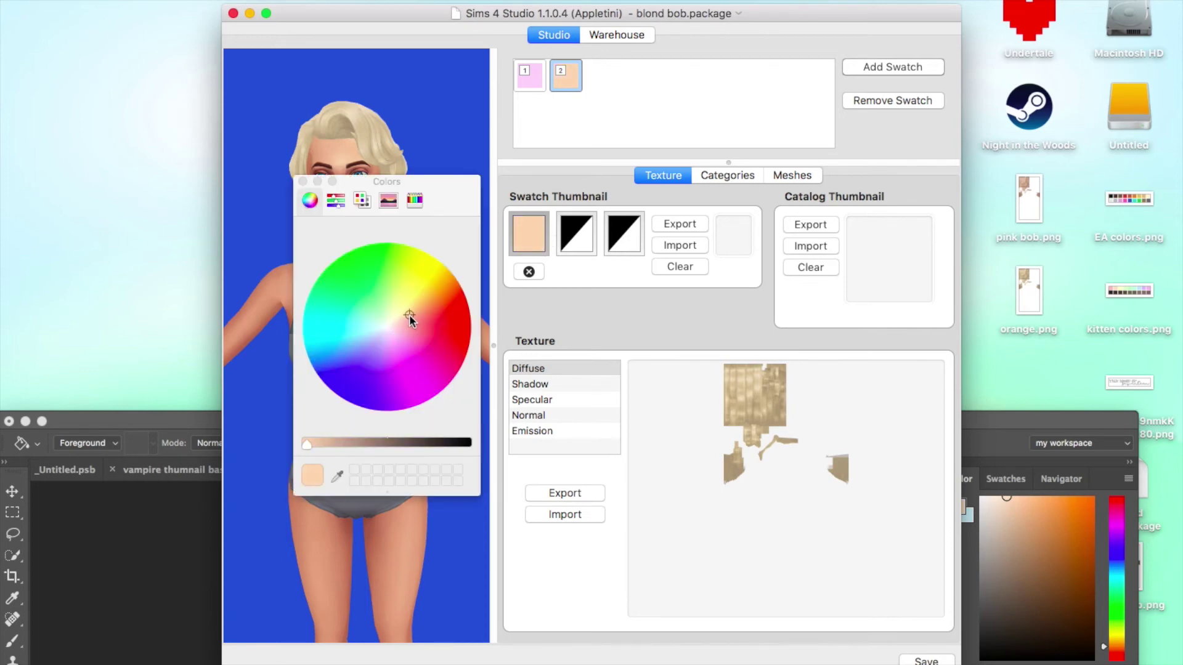
pyautogui.click(302, 182)
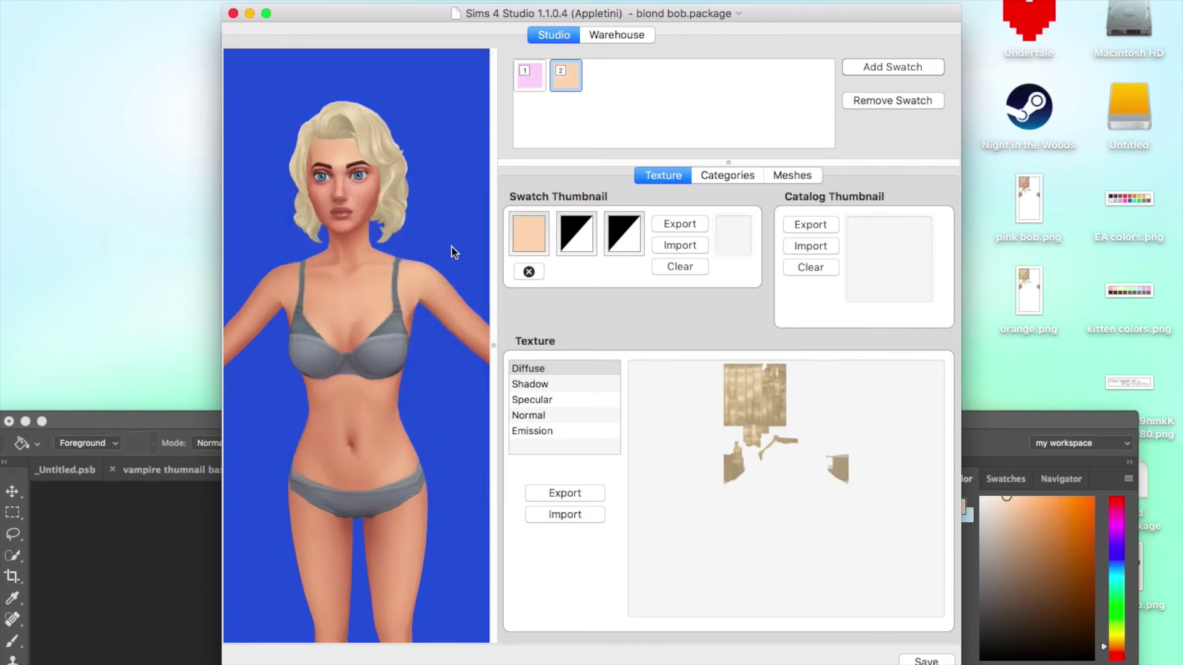
pyautogui.moveTo(452, 253)
pyautogui.mouseDown()
pyautogui.moveTo(372, 243)
pyautogui.moveTo(455, 249)
pyautogui.mouseUp()
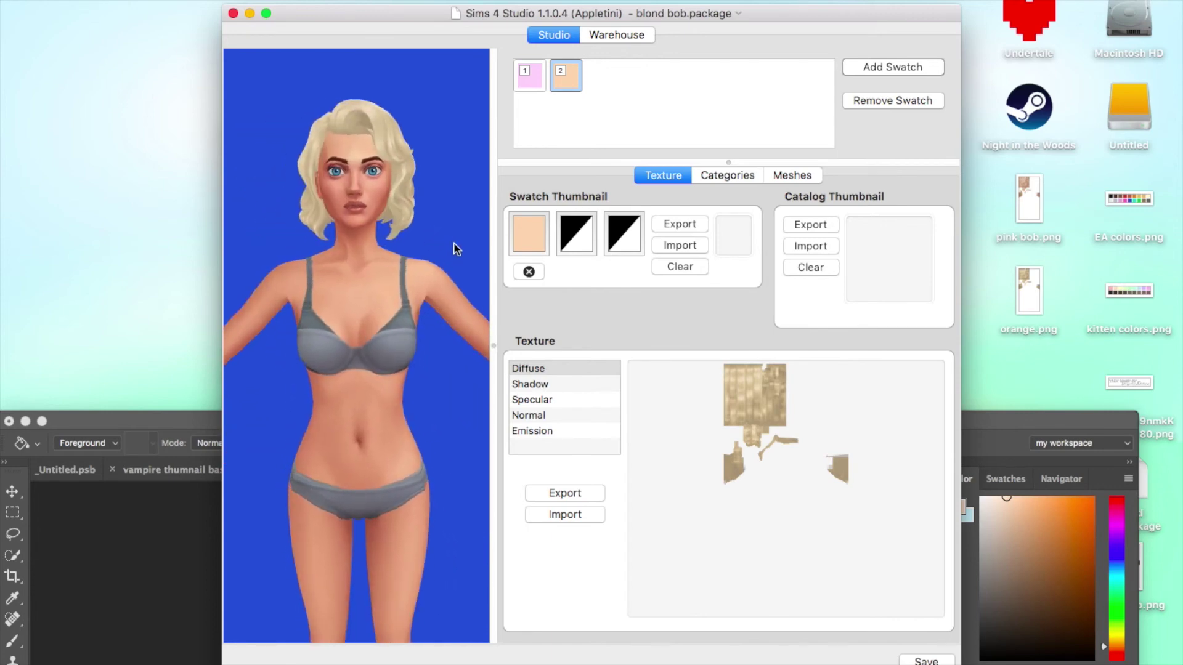
pyautogui.click(542, 78)
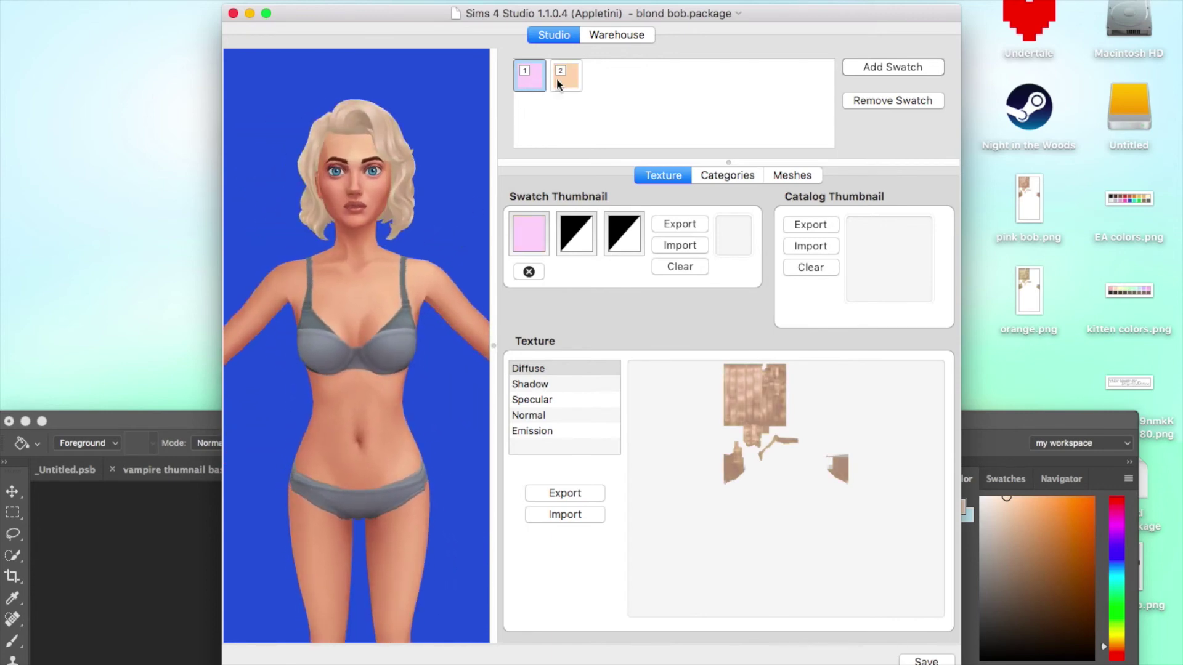
pyautogui.press('Right')
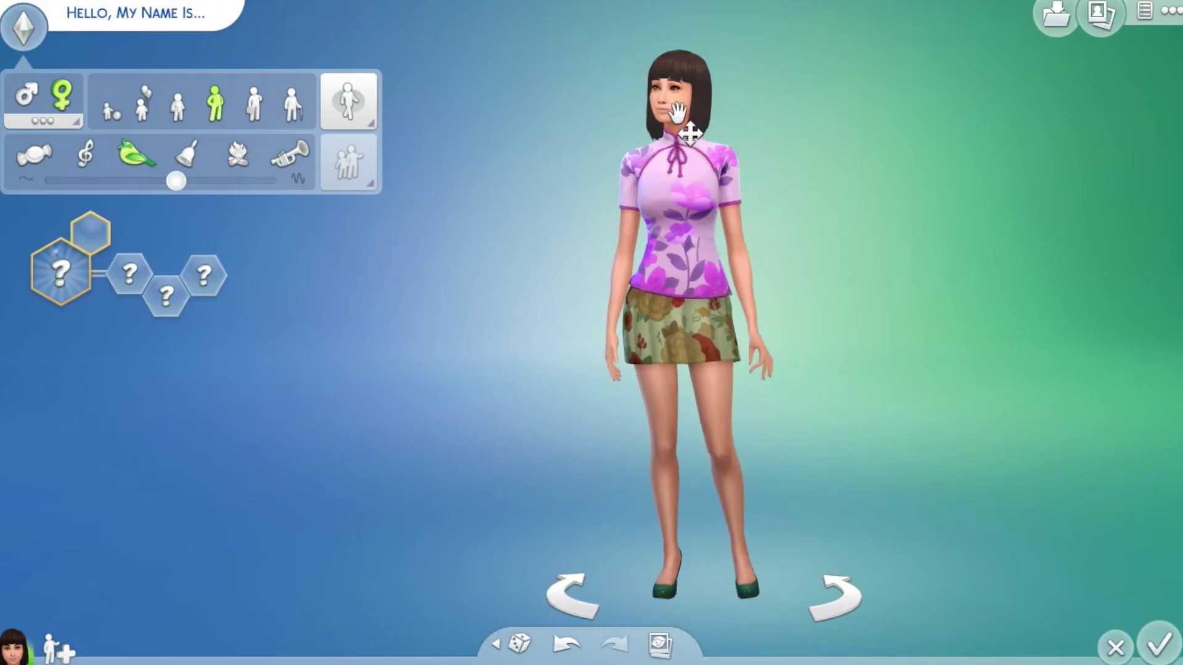
# In The Sims 4's Create a Sim, show the Sim's feminine hairstyles and filter them to Custom Content
pyautogui.scroll(3, 689, 124)
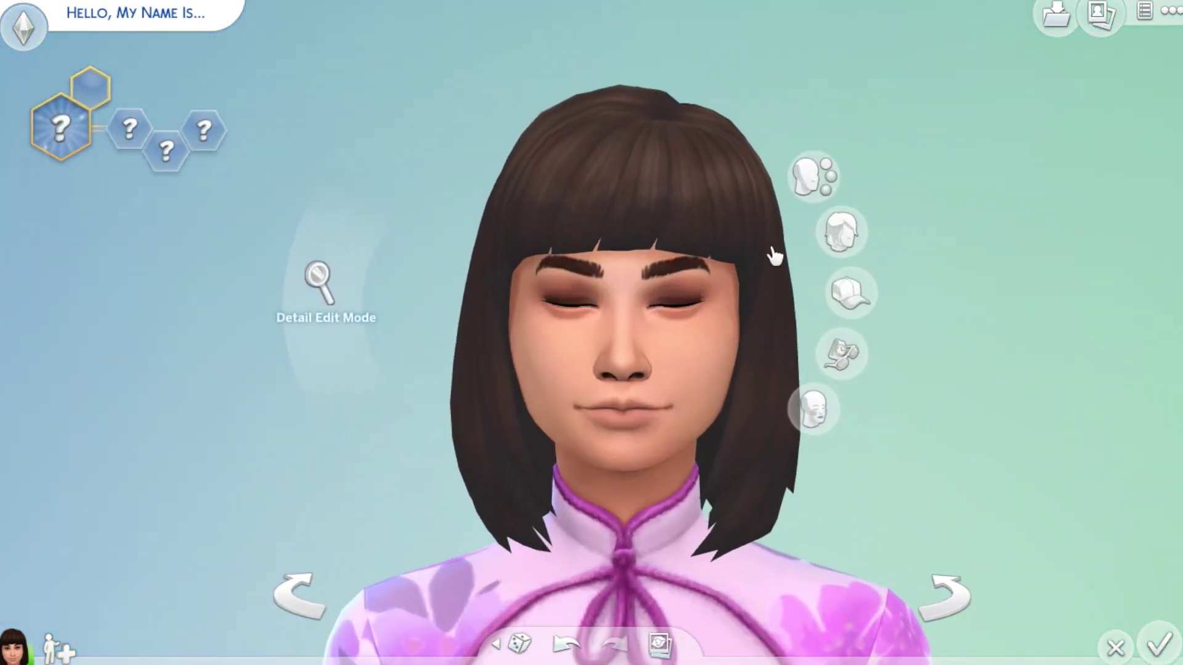
pyautogui.click(838, 237)
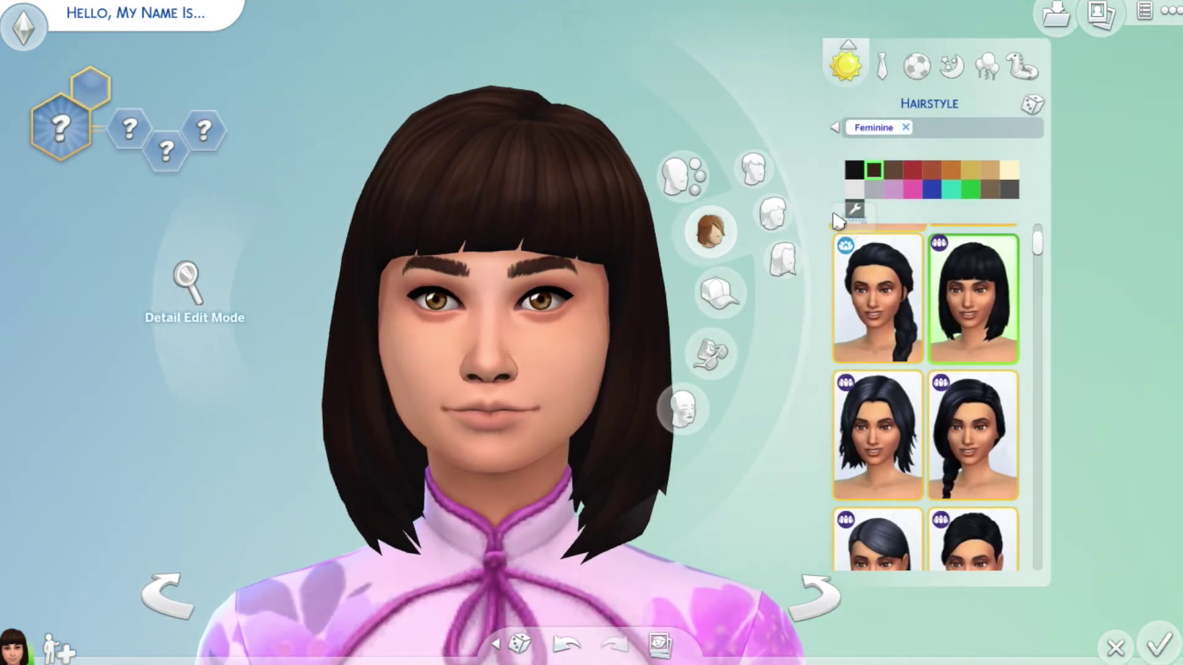
pyautogui.click(835, 127)
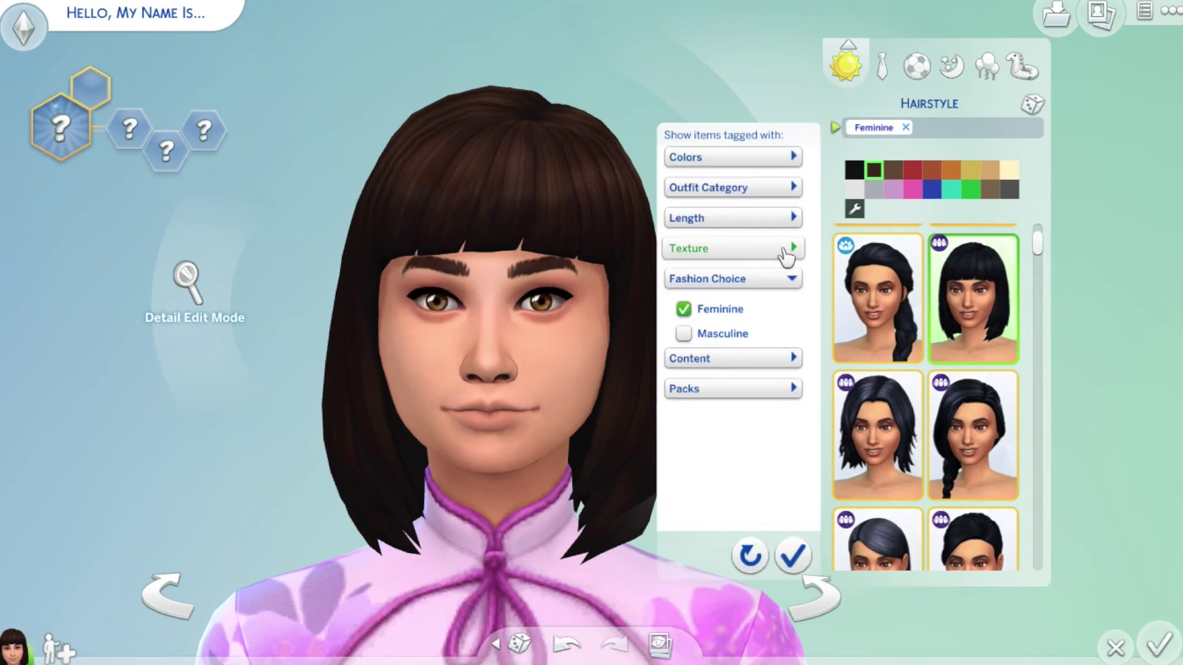
pyautogui.click(756, 362)
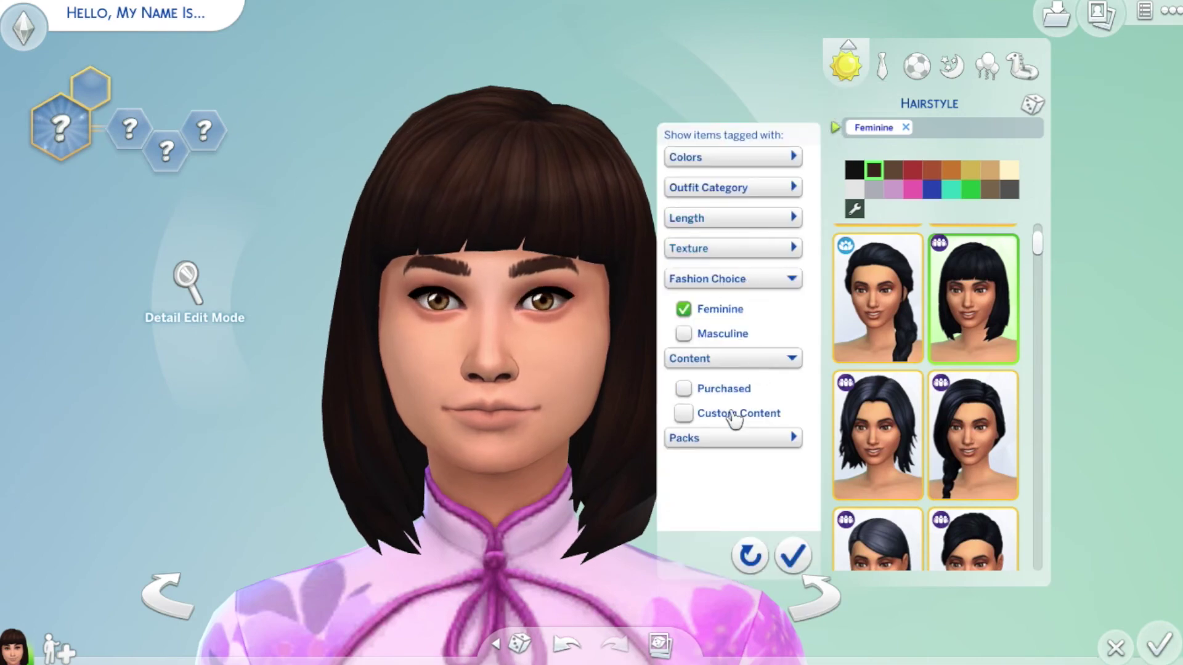
pyautogui.click(728, 413)
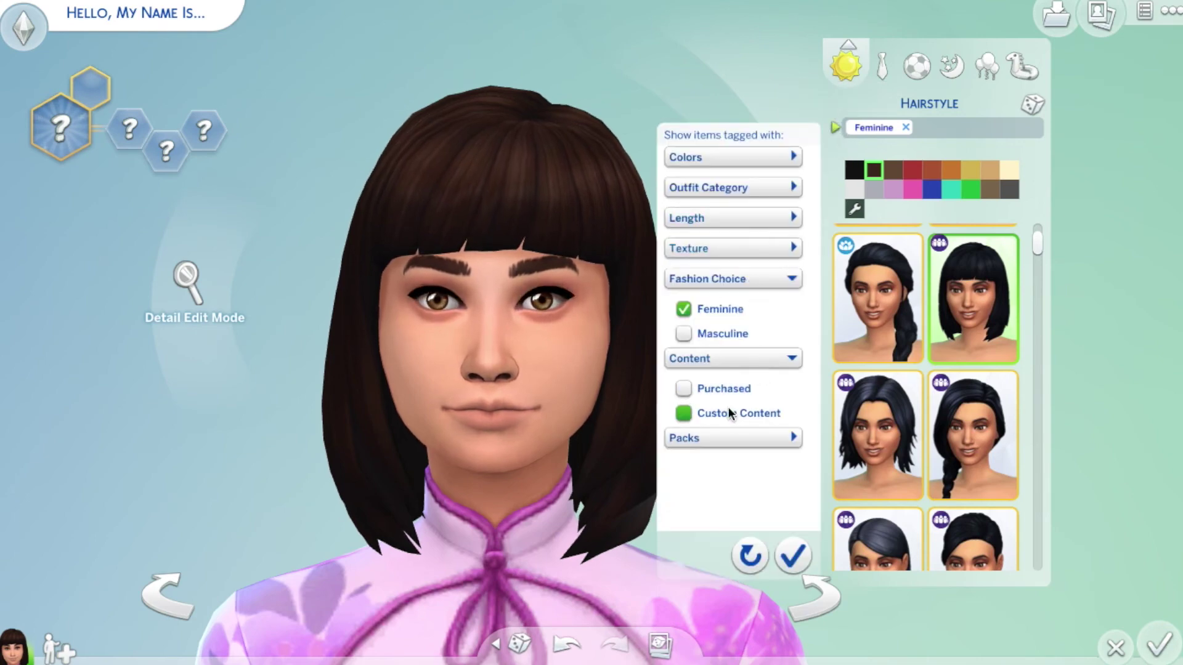
# Narrow the hairstyles to the Vintage Glamour pack and give the Sim the custom blond wavy bob
pyautogui.click(746, 443)
pyautogui.scroll(-3, 745, 462)
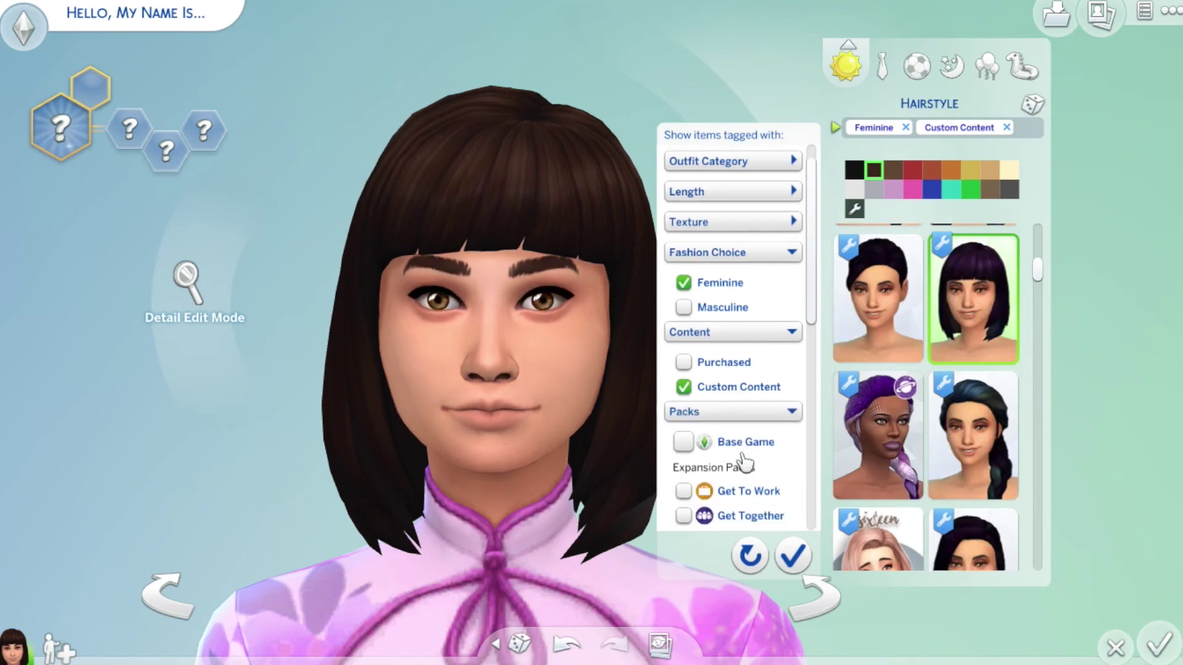
pyautogui.moveTo(810, 335); pyautogui.dragTo(807, 511)
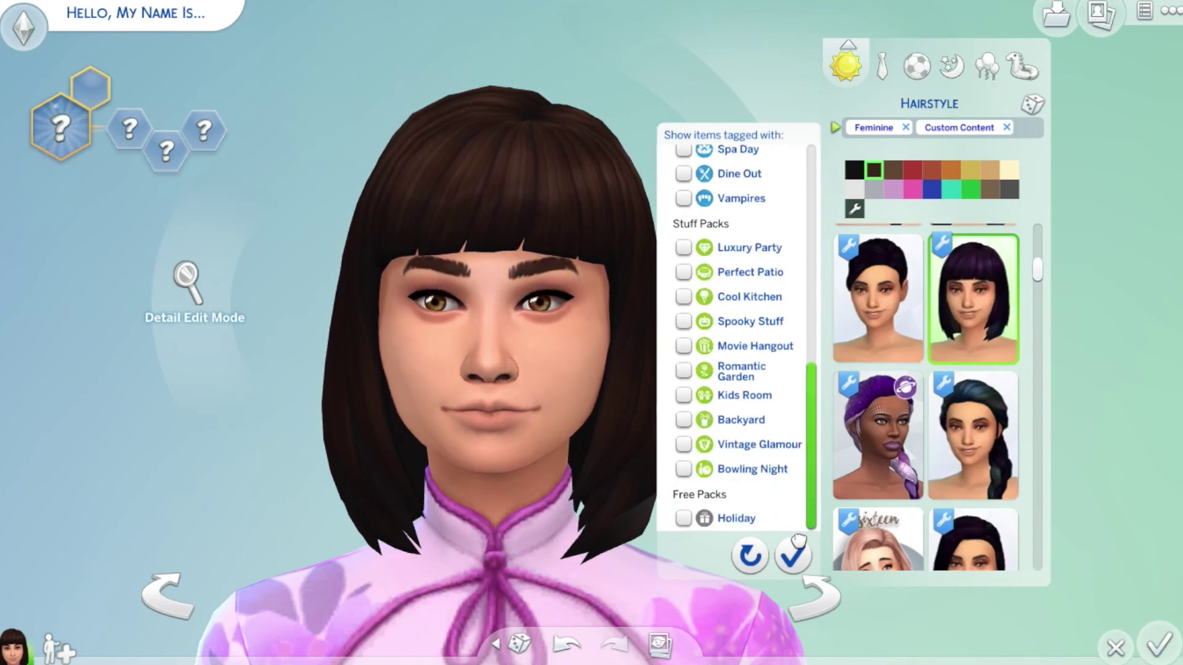
pyautogui.click(775, 445)
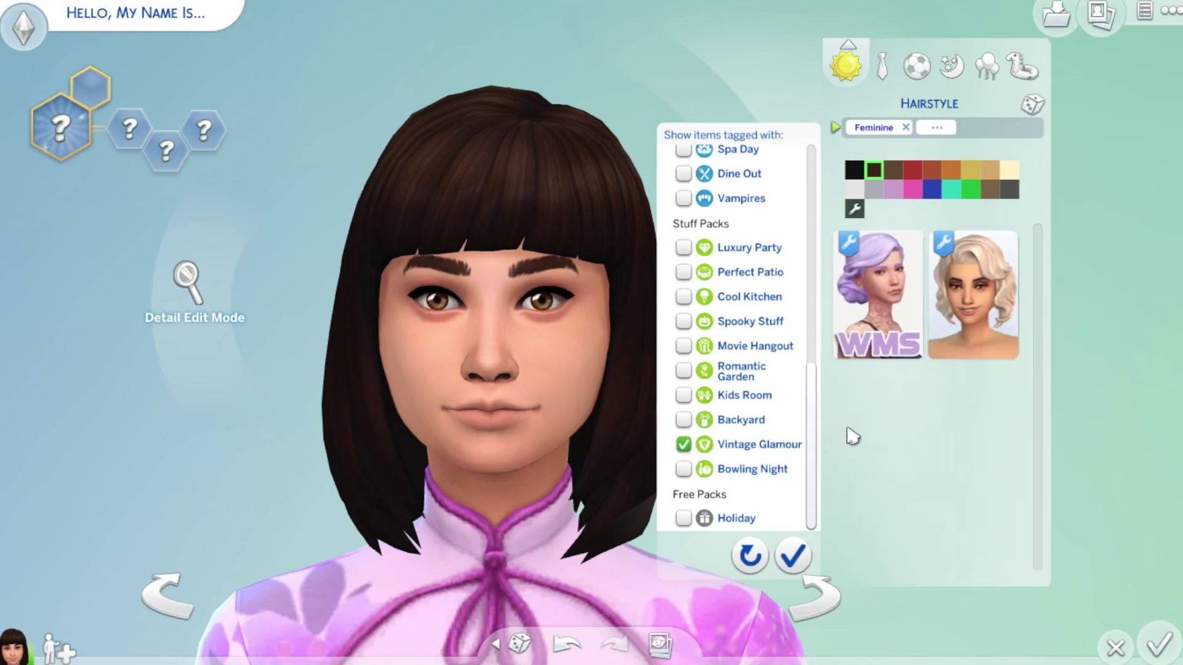
pyautogui.click(792, 557)
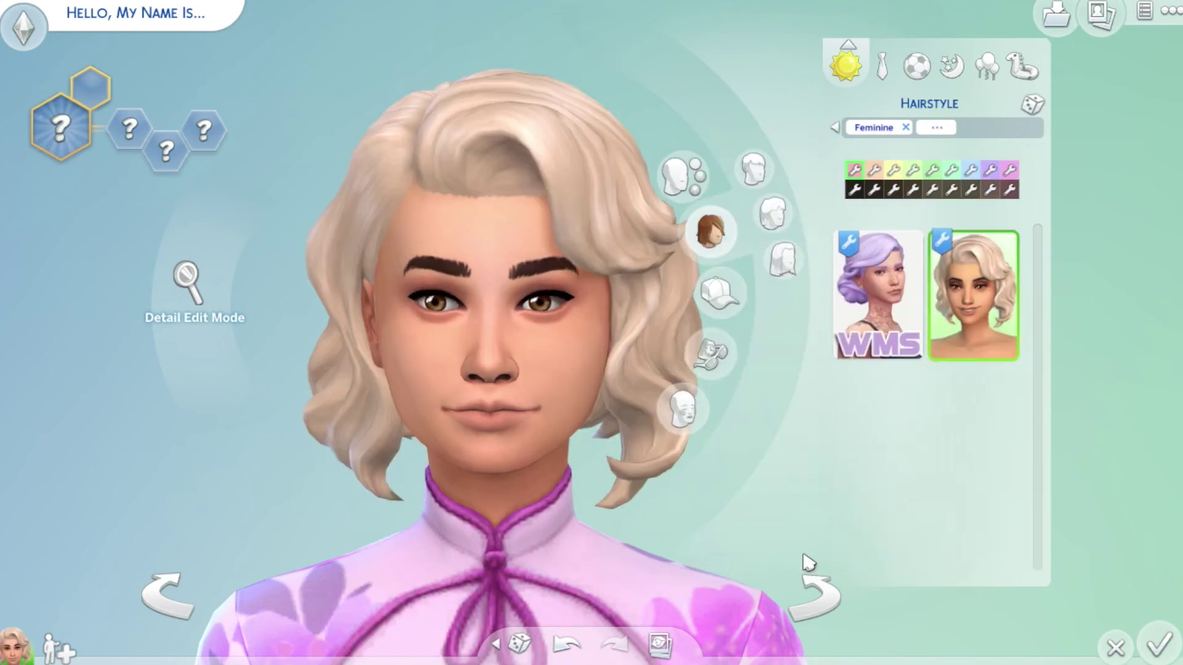
# Preview the bob's pastel recolors on the Sim, going from yellow through green to purple
pyautogui.click(893, 171)
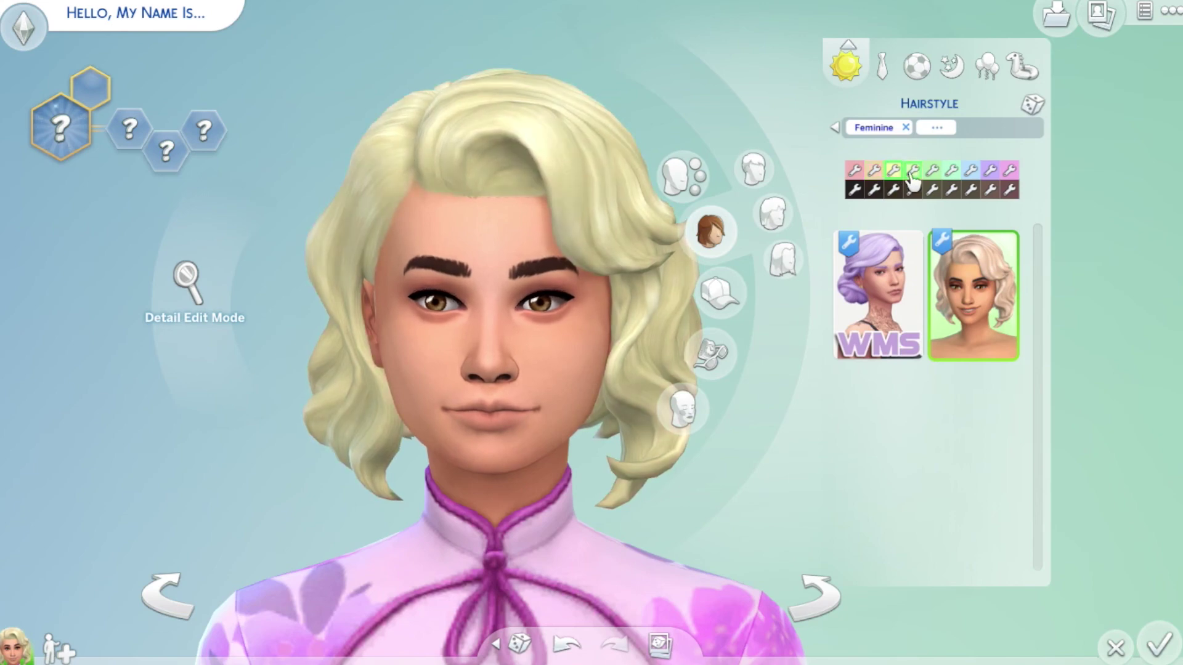
pyautogui.click(913, 175)
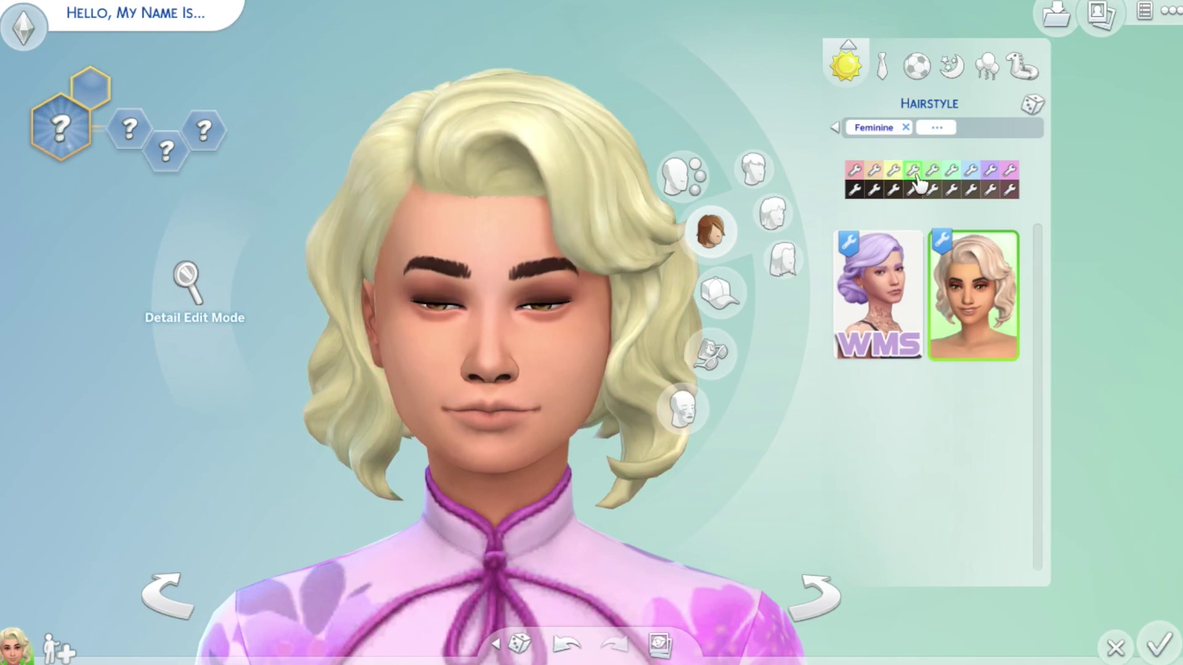
pyautogui.click(951, 180)
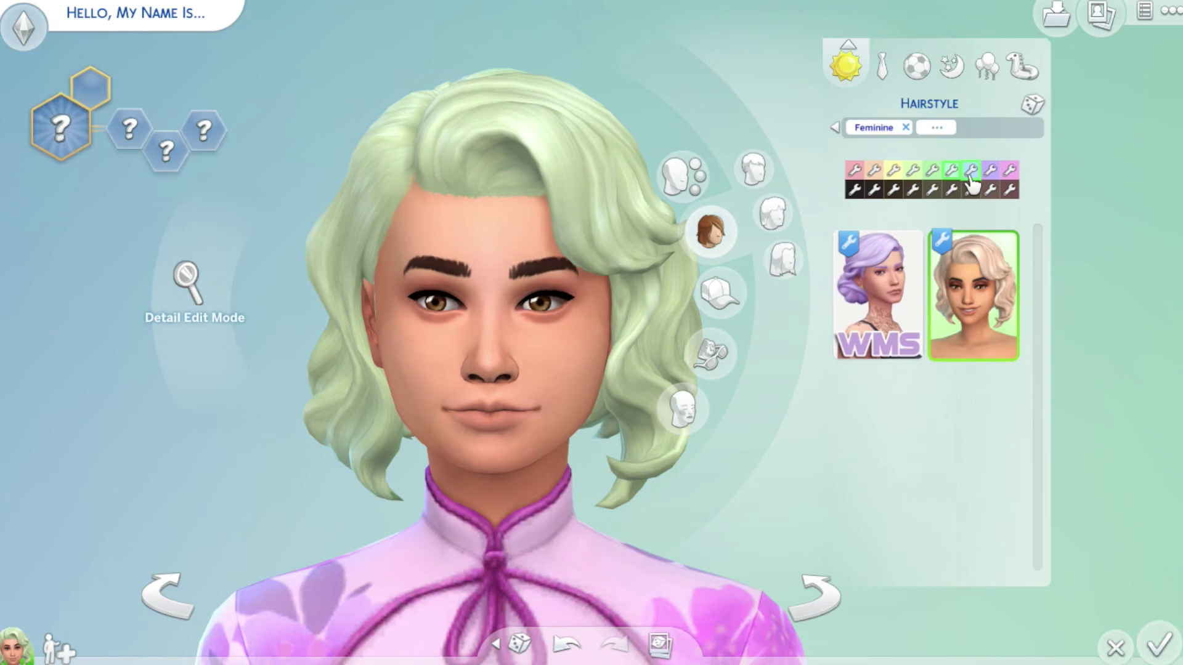
pyautogui.click(991, 173)
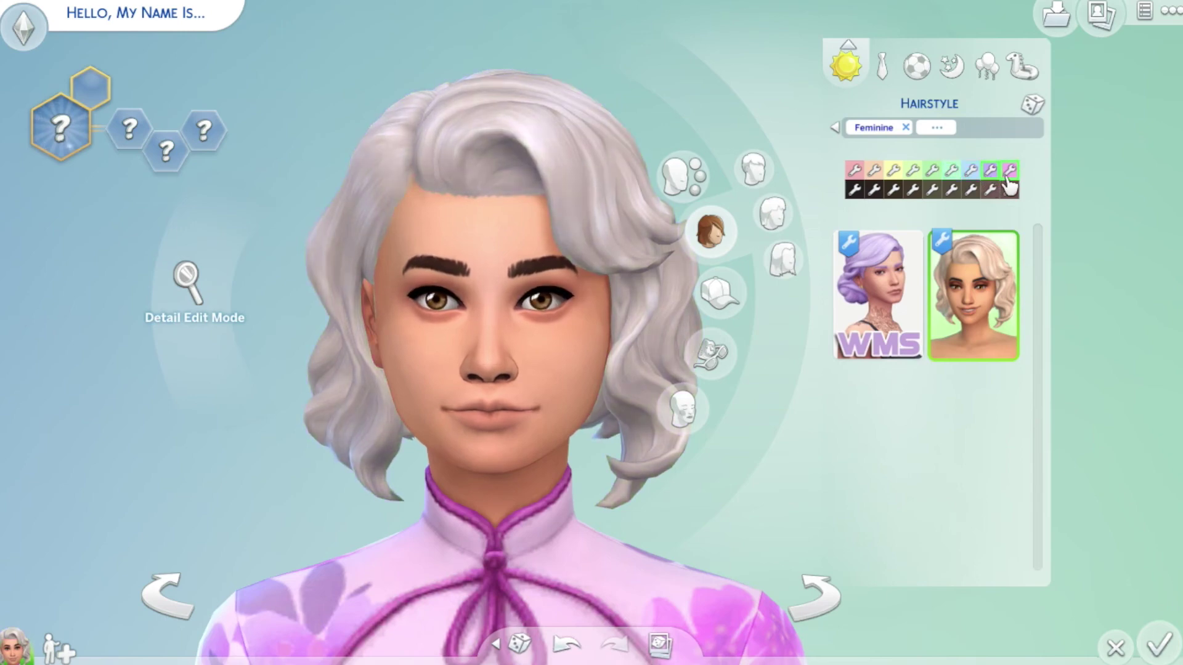
# Preview each of the bob's dark-row recolor swatches on the Sim, from the last to the first
pyautogui.click(1010, 191)
pyautogui.click(990, 190)
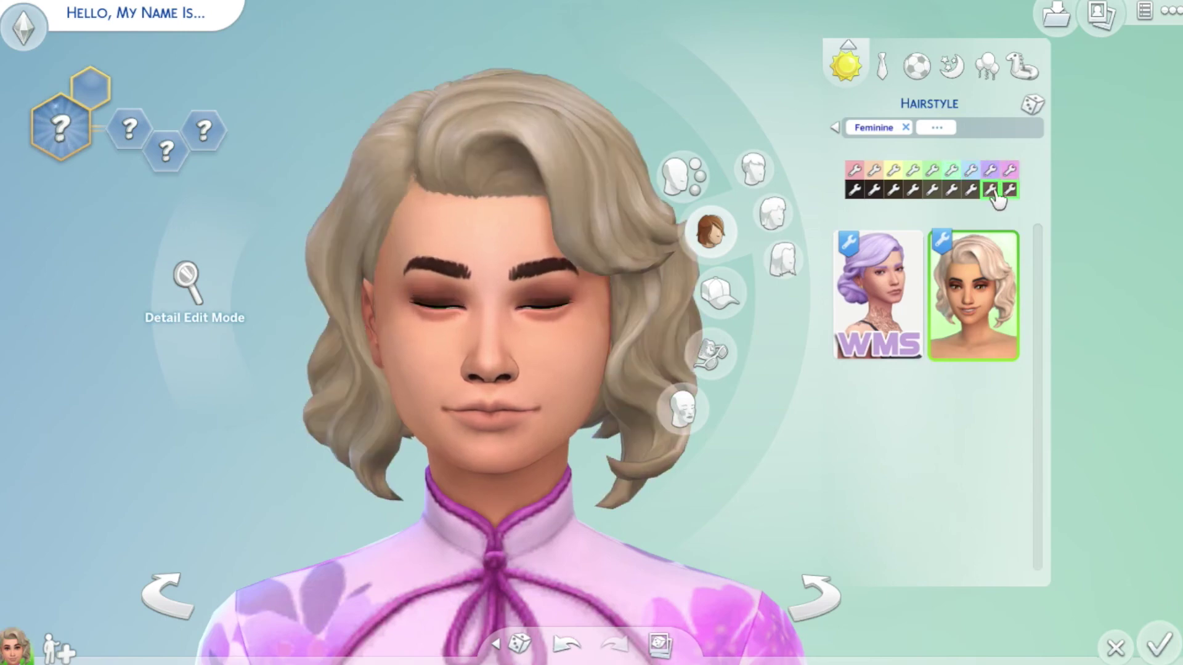
pyautogui.click(972, 190)
pyautogui.click(952, 190)
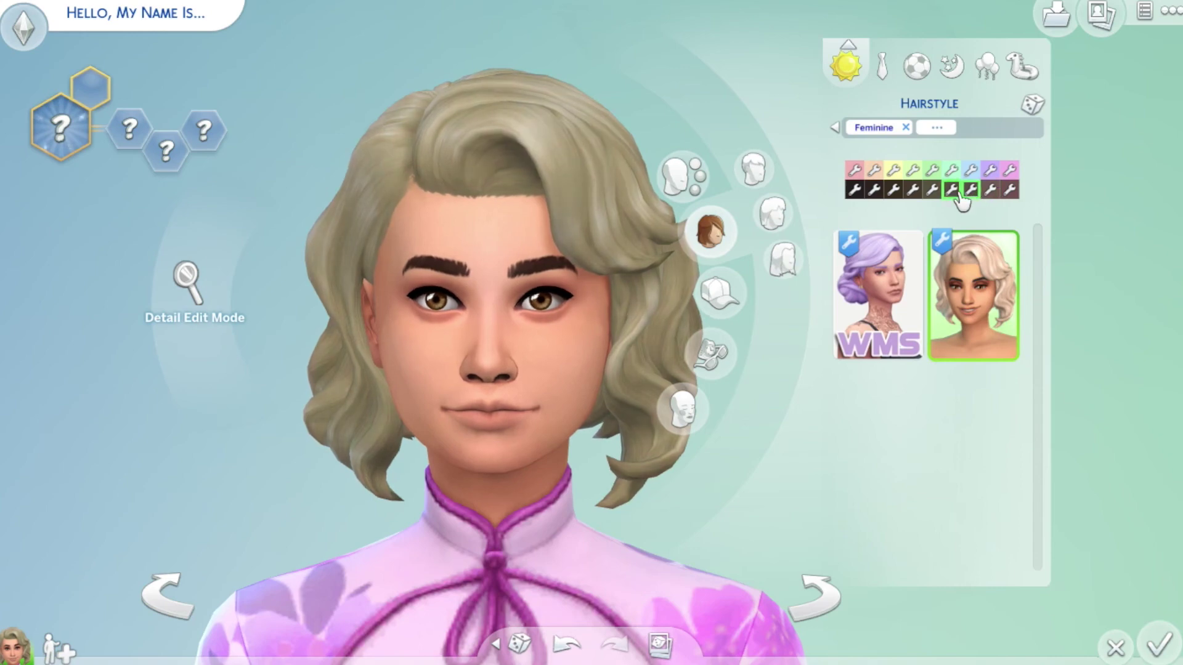
pyautogui.click(932, 191)
pyautogui.click(913, 191)
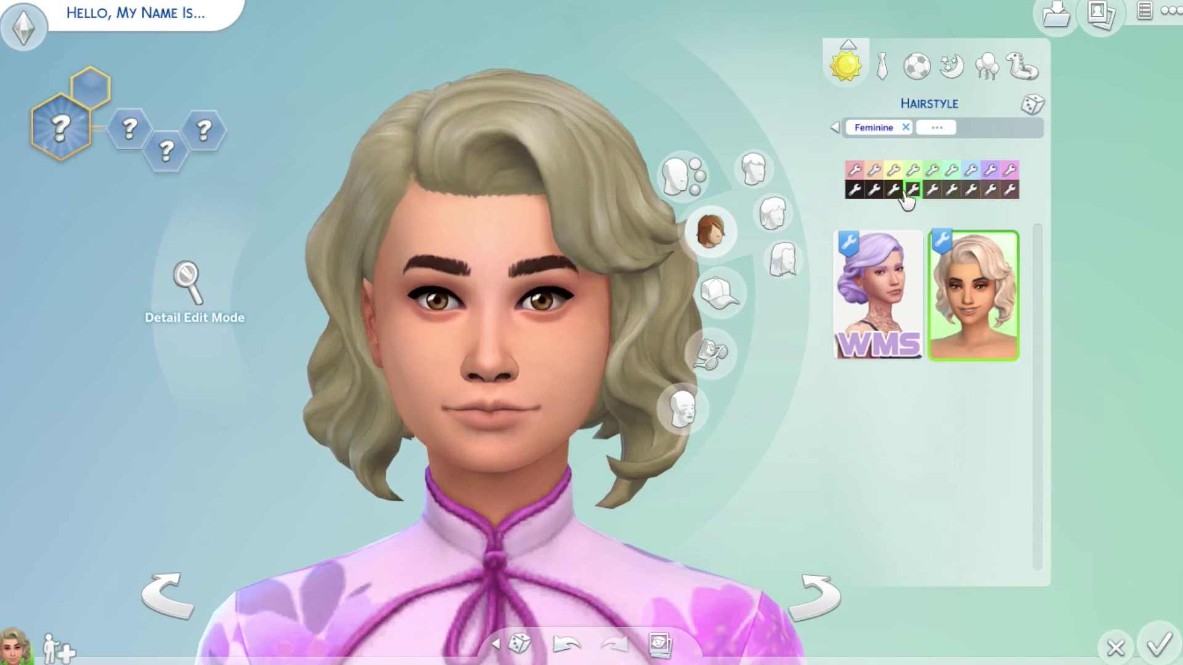
pyautogui.click(893, 191)
pyautogui.click(873, 191)
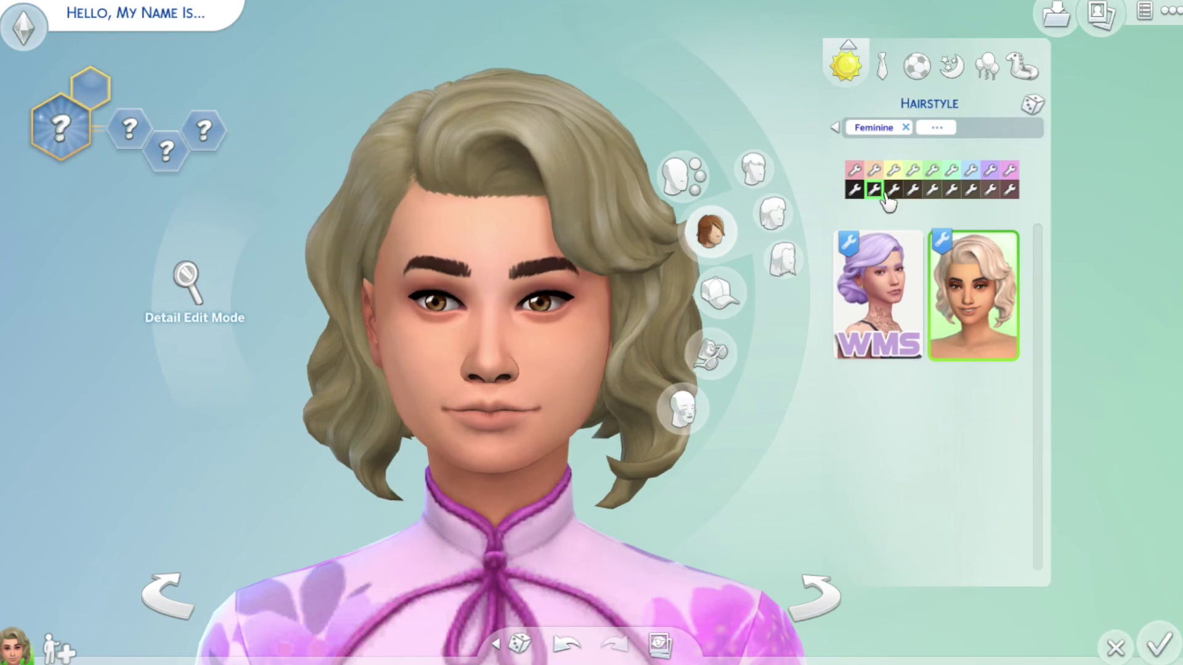
pyautogui.click(861, 194)
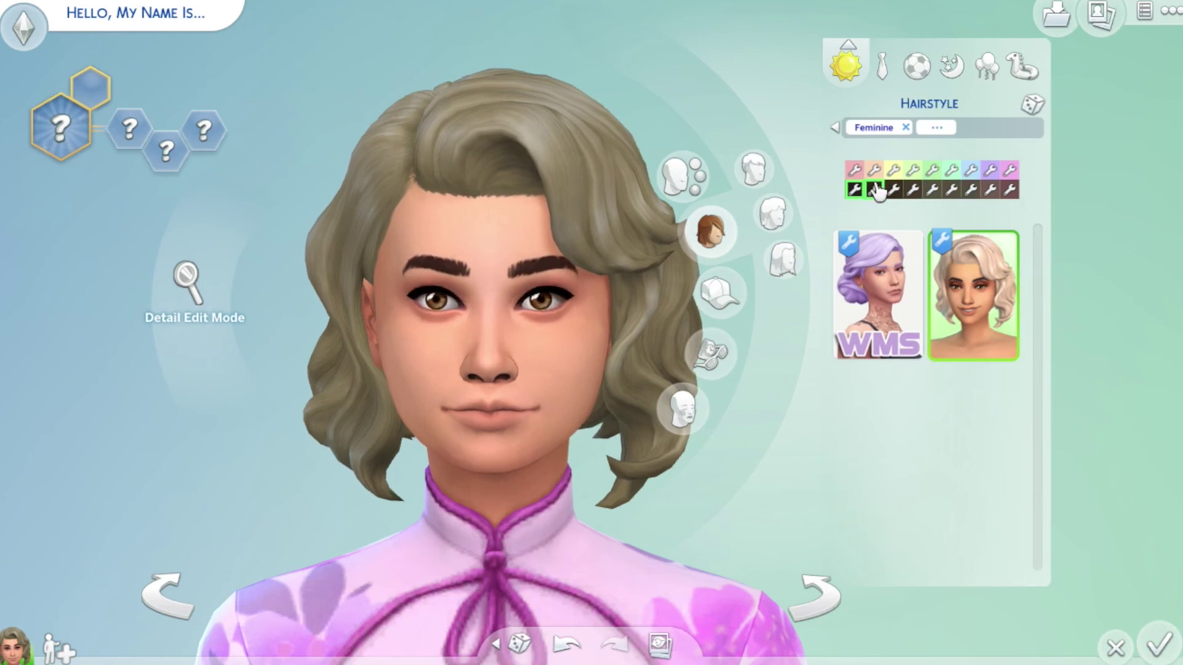
# Apply the pastel purple recolor swatch to the bob and view the hair on the Sim from a slightly different angle
pyautogui.moveTo(877, 192)
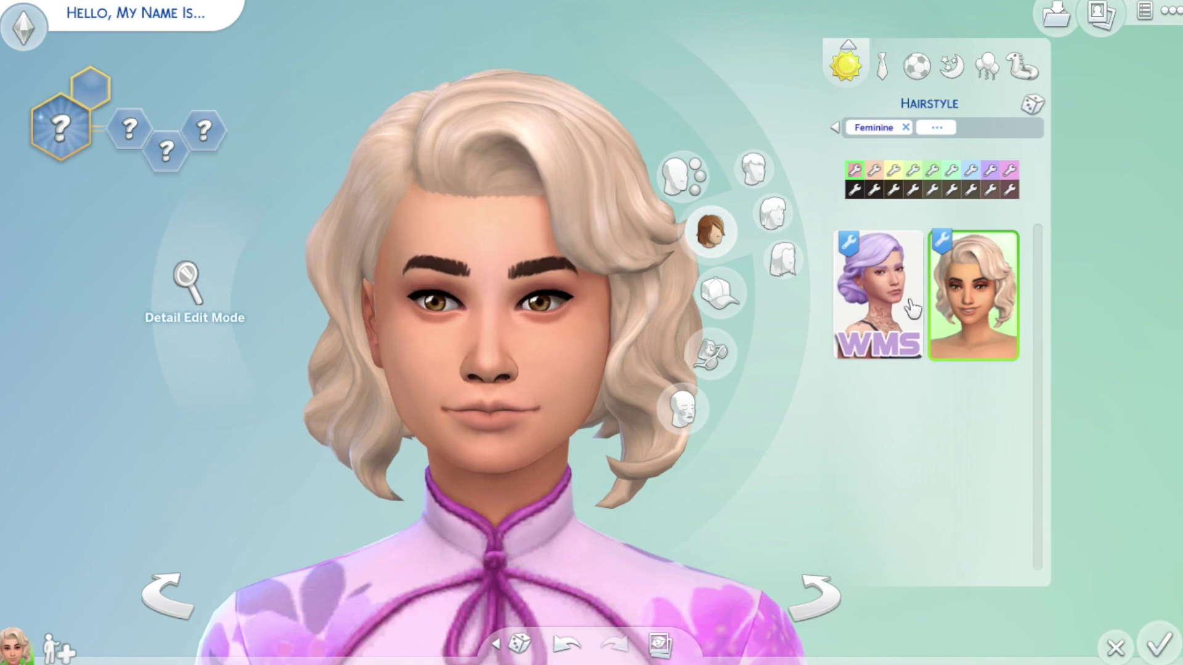
pyautogui.click(1009, 170)
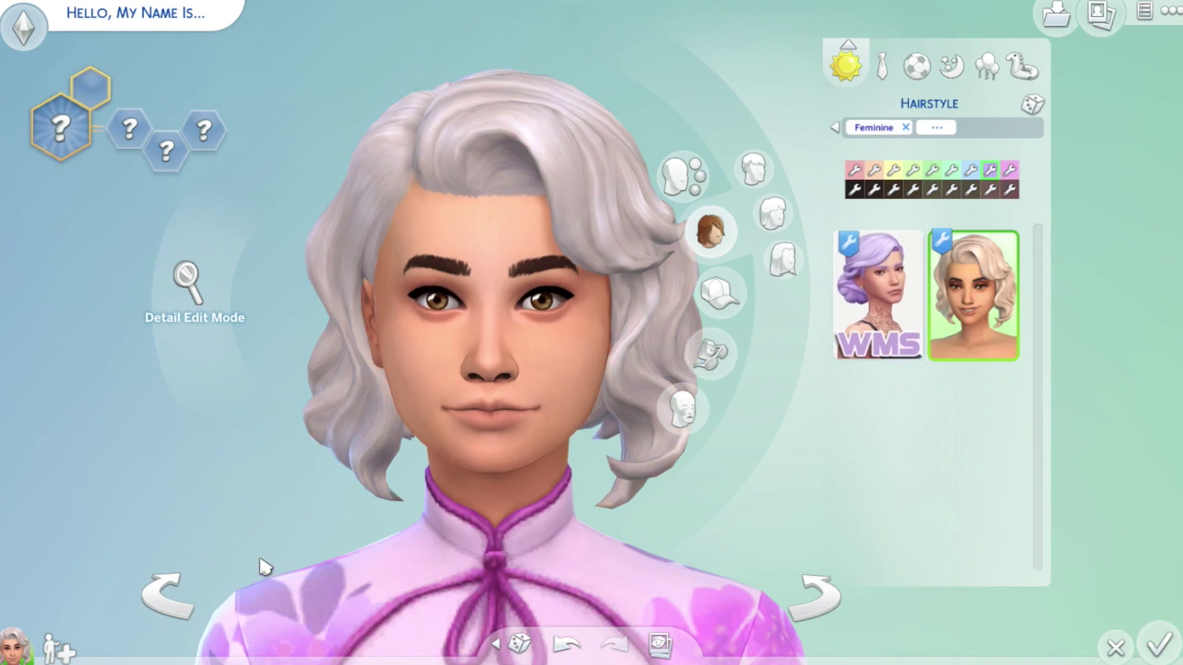
pyautogui.moveTo(262, 574); pyautogui.dragTo(259, 566)
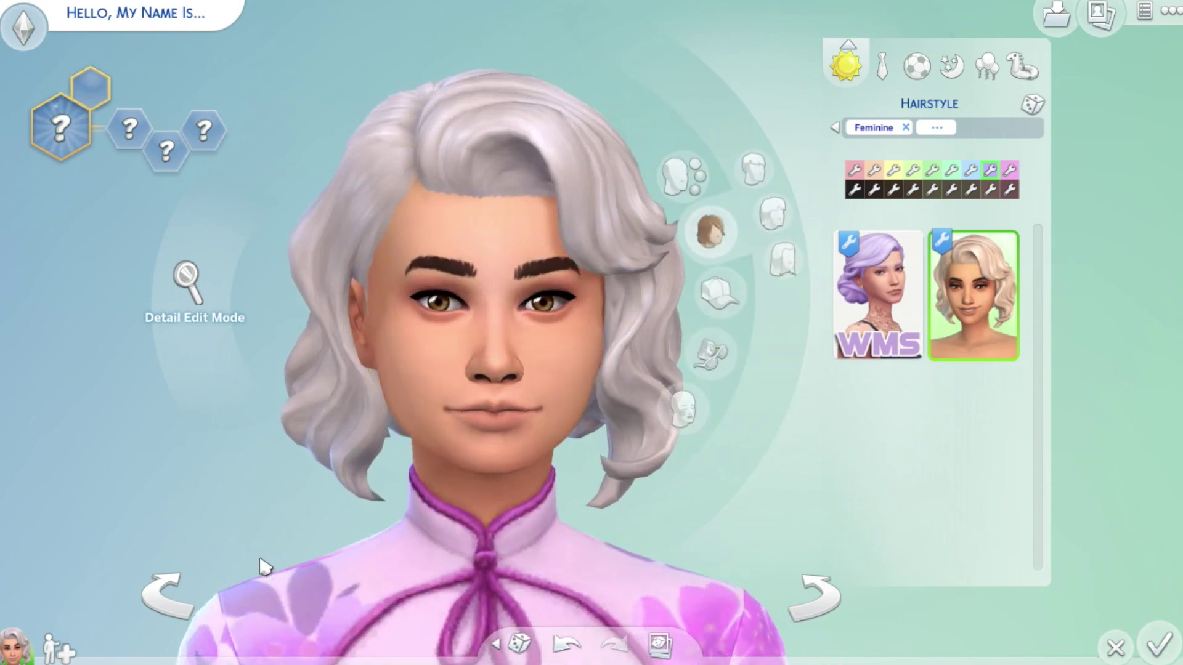